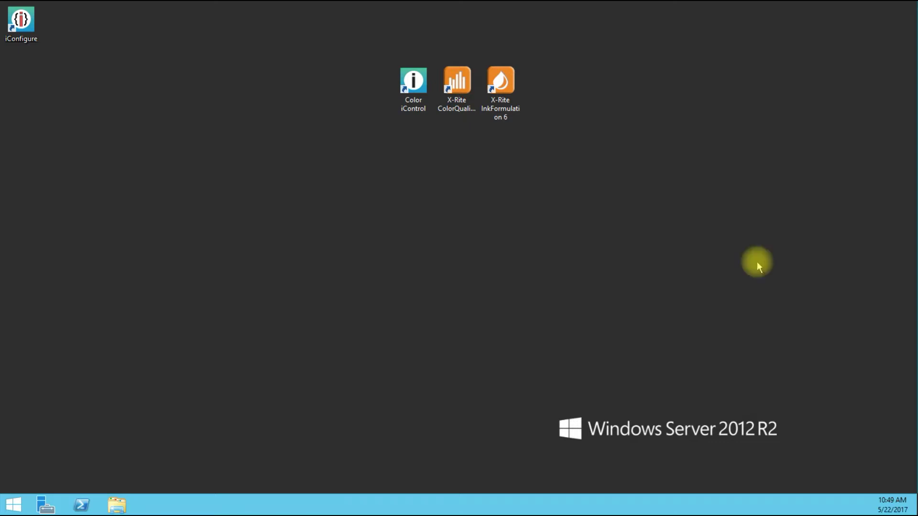
- Launch X-Rite InkFormulation 6 and sign in by entering the account password for the preselected user
double_click(502, 88)
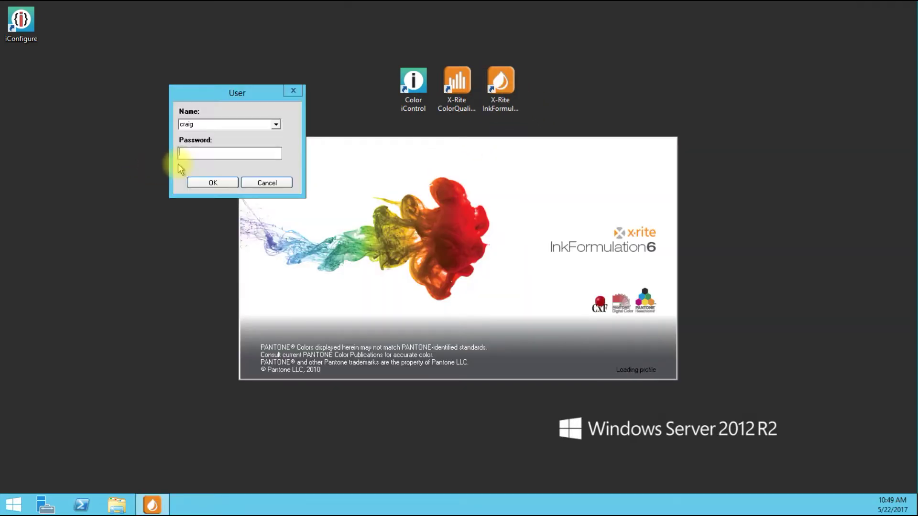
type("*")
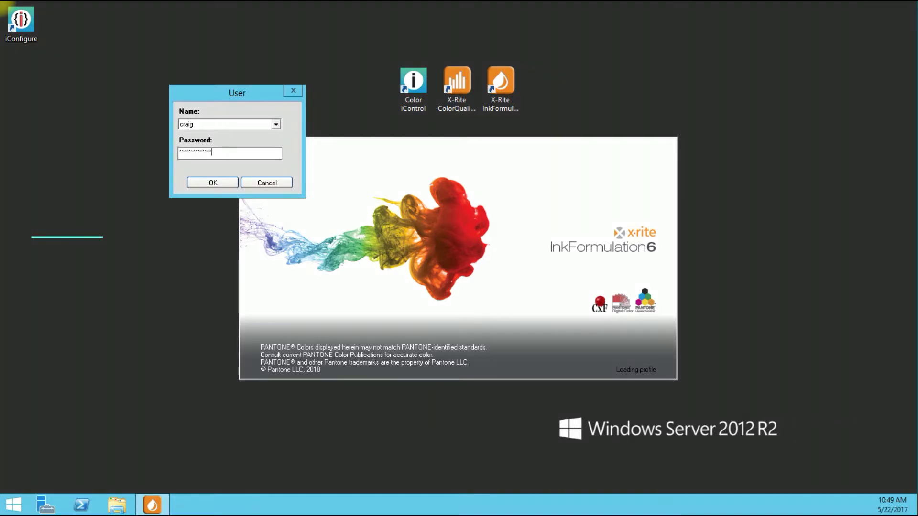
key("Return")
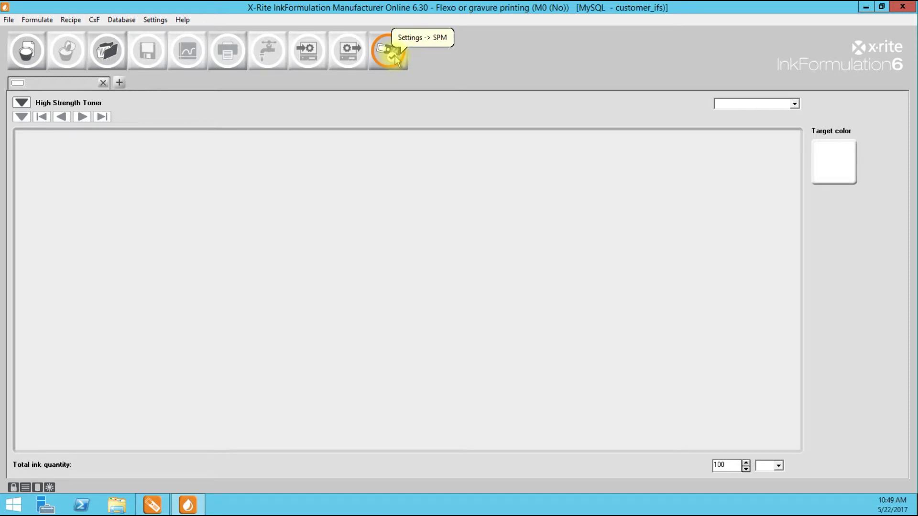
- In the display settings, set the visual tolerance to 2 and the dE formula to dECMC
left_click(158, 21)
left_click(157, 58)
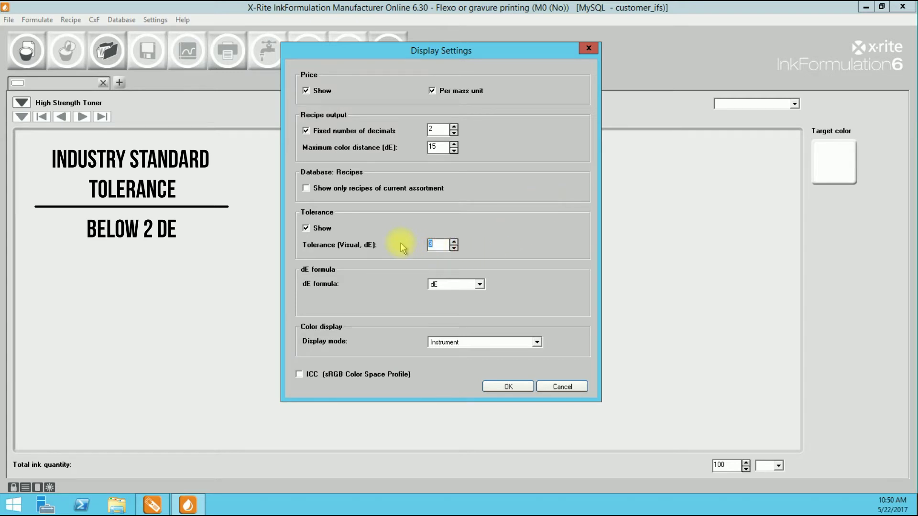
type("2")
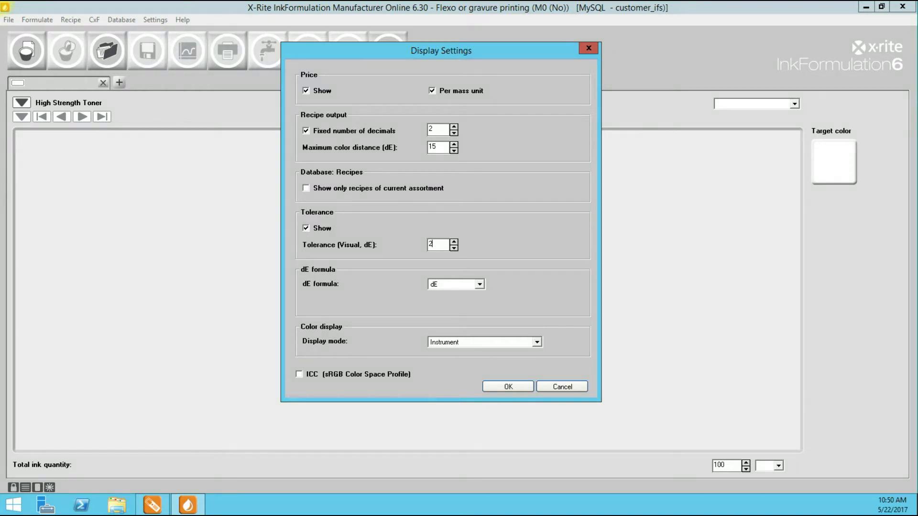
left_click(479, 284)
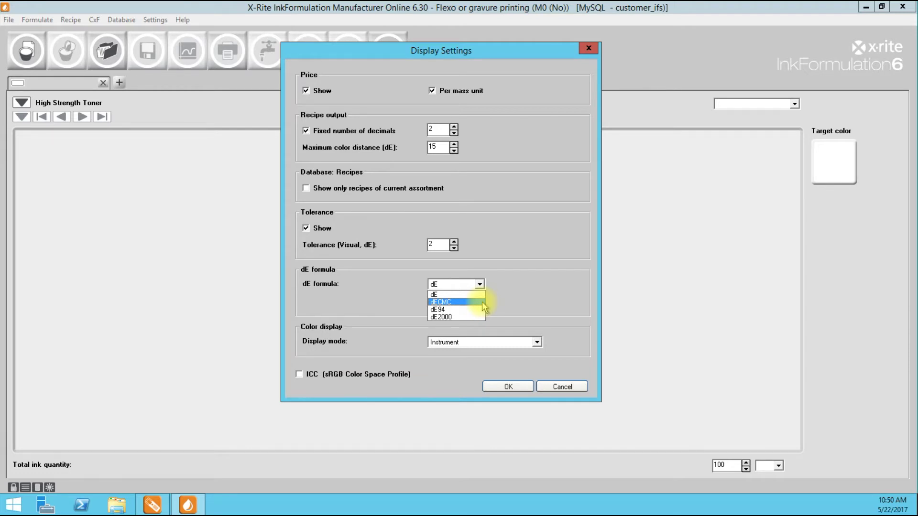
left_click(482, 302)
left_click(460, 300)
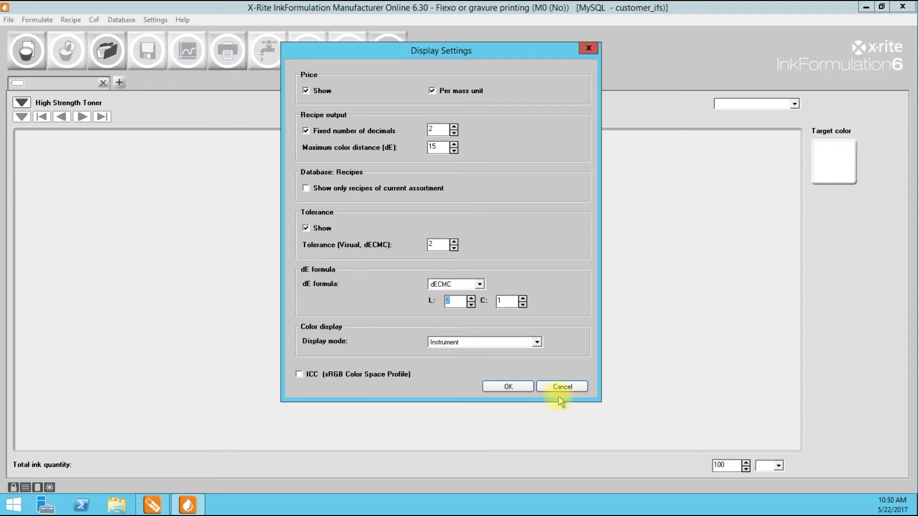
left_click(514, 386)
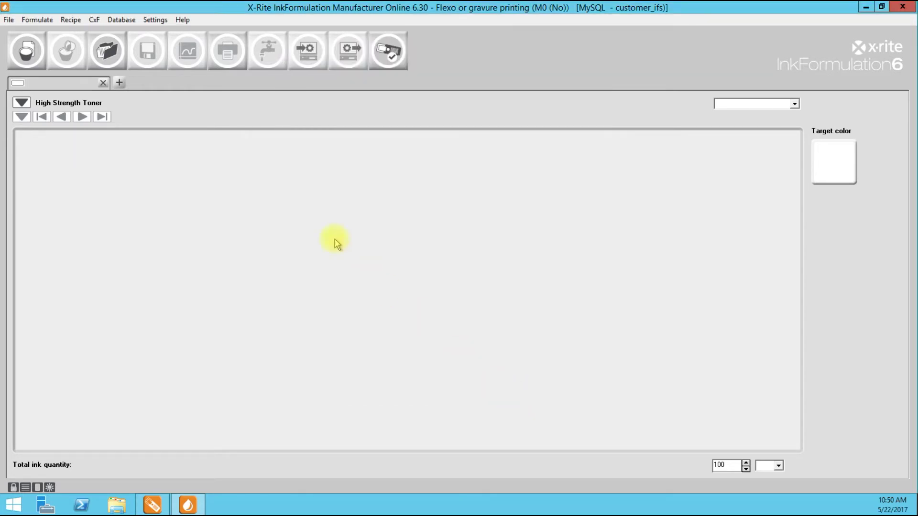
- In the formulation settings, choose the ink film thickness mode "in percentage of calibration" and accept the settings
left_click(160, 22)
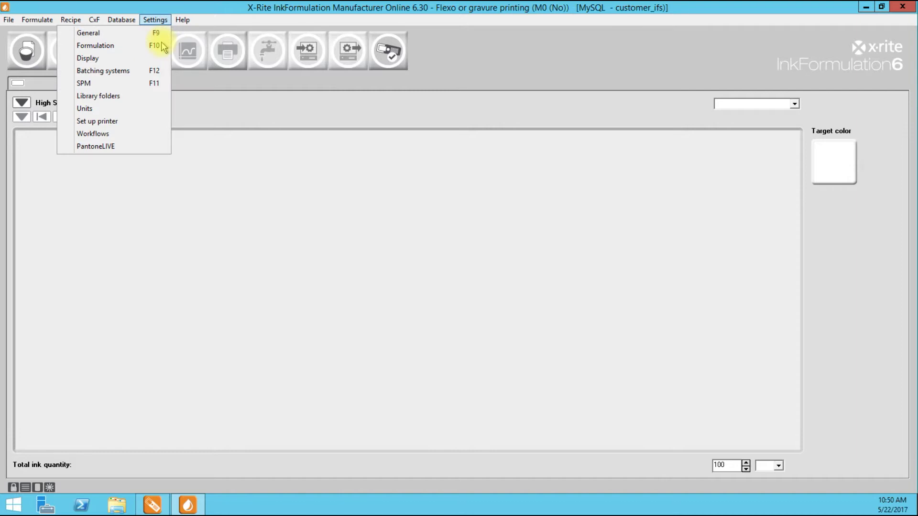
left_click(158, 46)
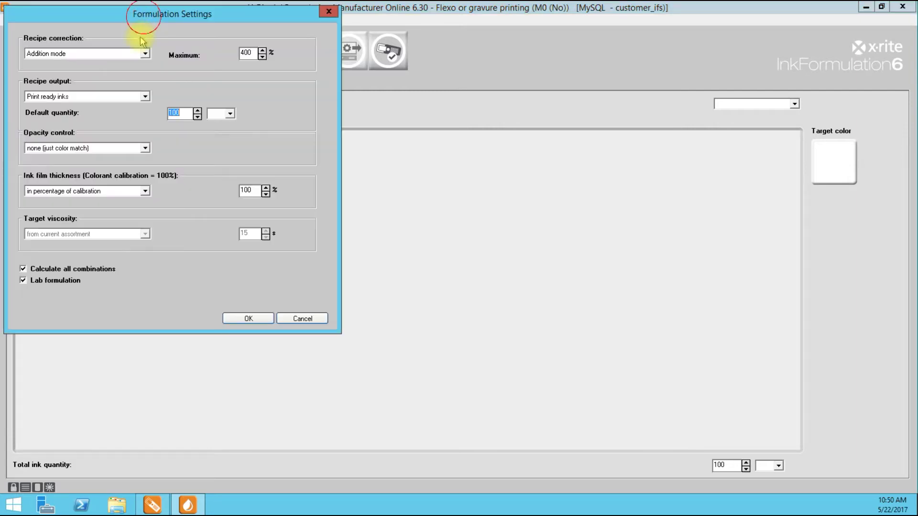
left_click_drag(168, 51, 368, 100)
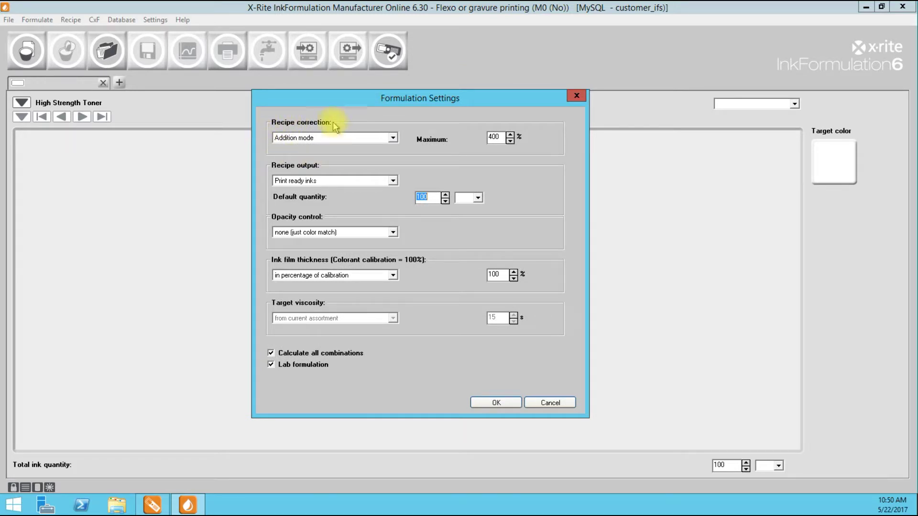
left_click_drag(400, 101, 404, 98)
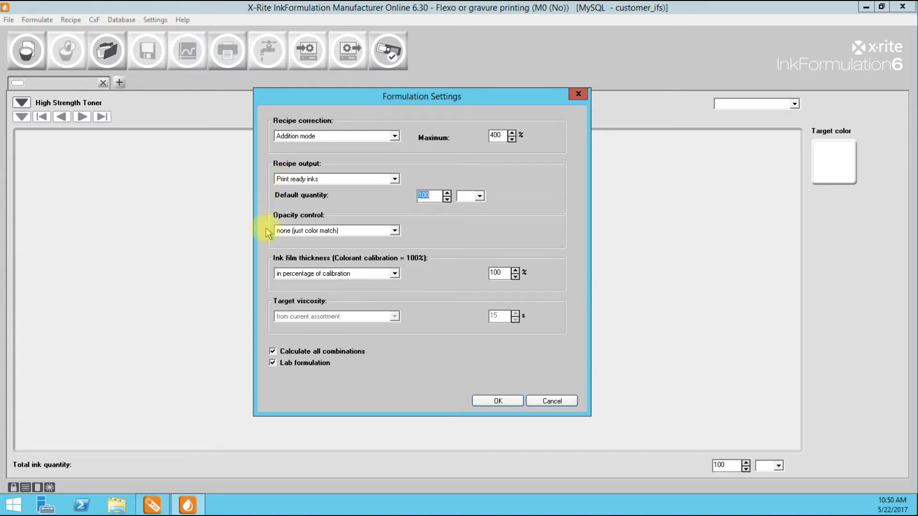
left_click(395, 275)
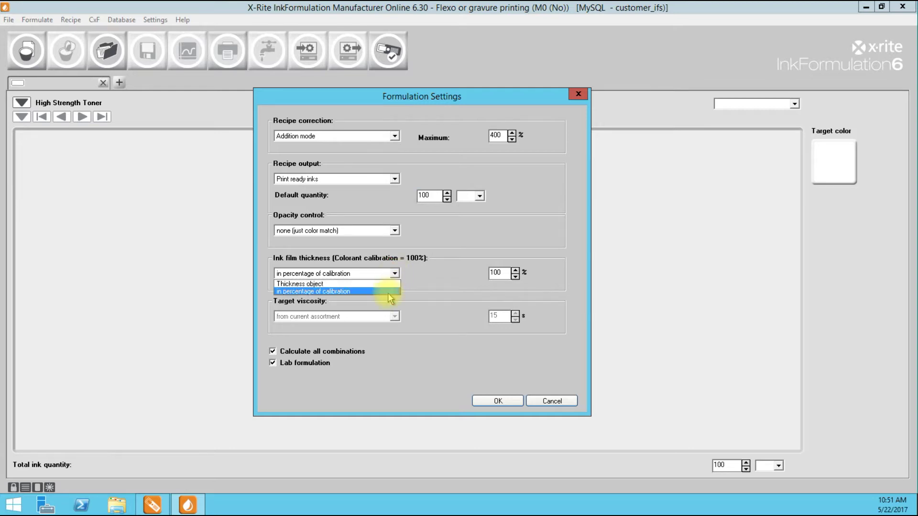
left_click(390, 292)
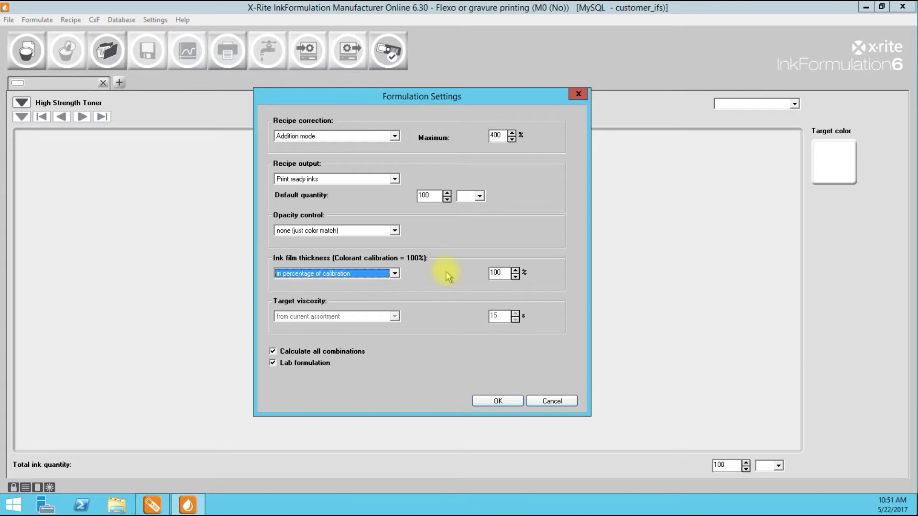
left_click(514, 399)
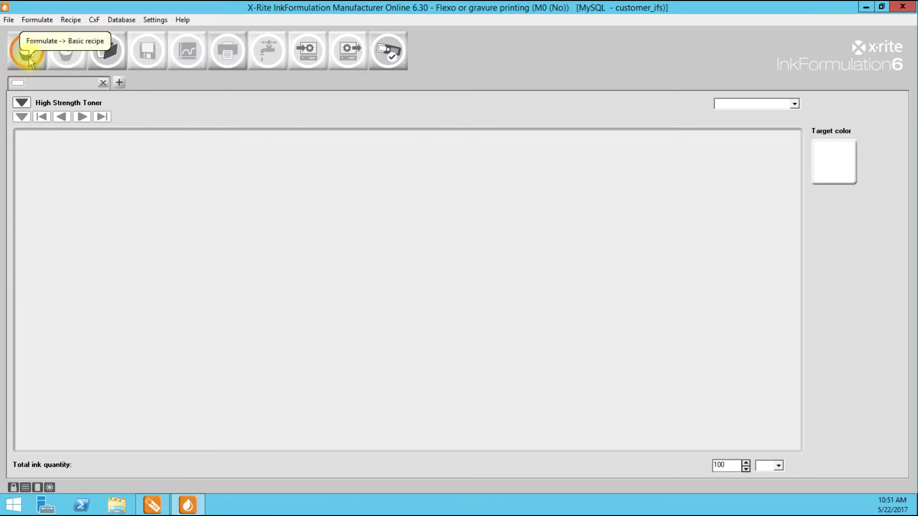
- Create a new folder named Starting Formulas in the recipe database
left_click(103, 58)
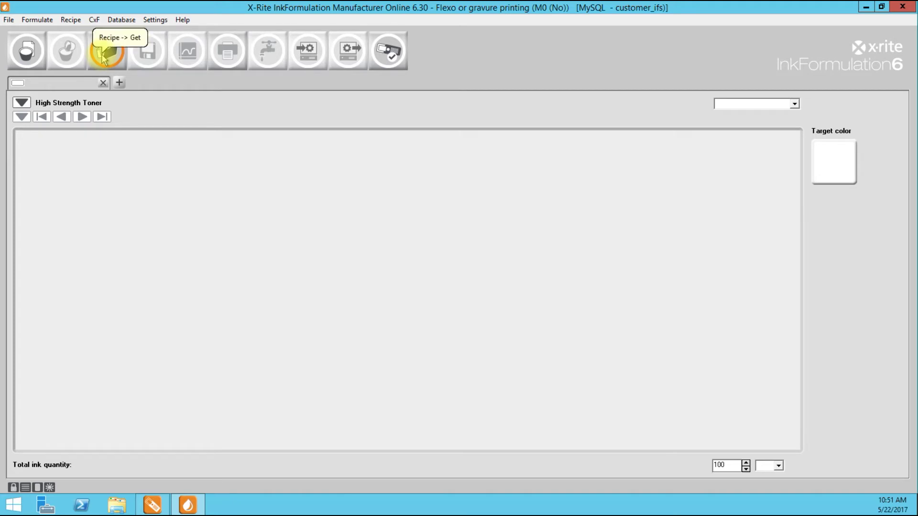
left_click(103, 59)
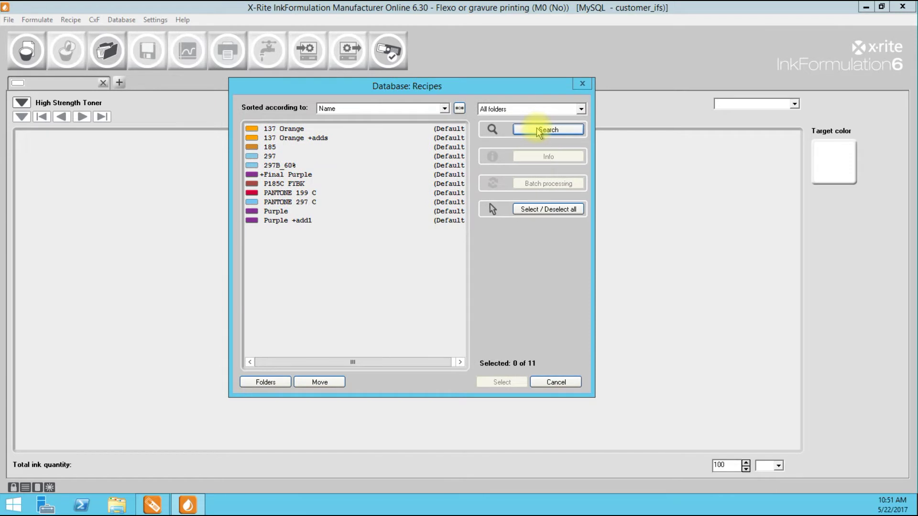
left_click(266, 382)
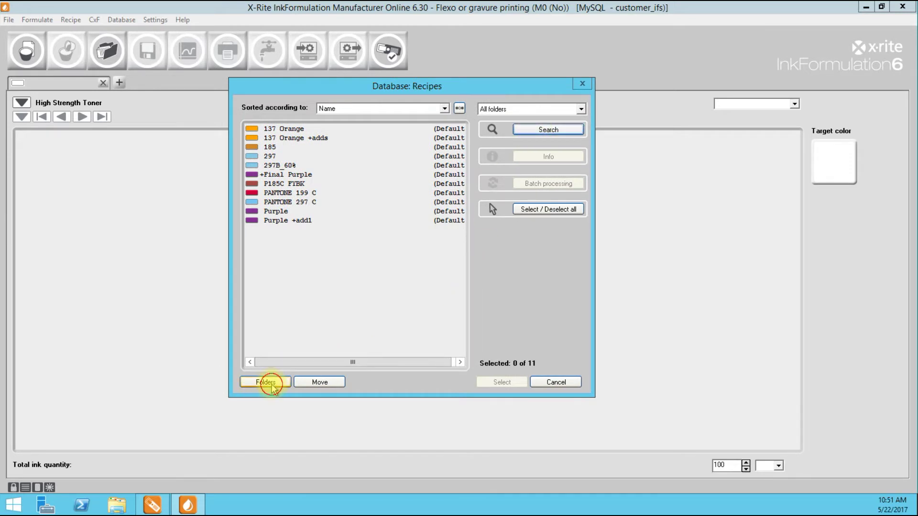
left_click(564, 171)
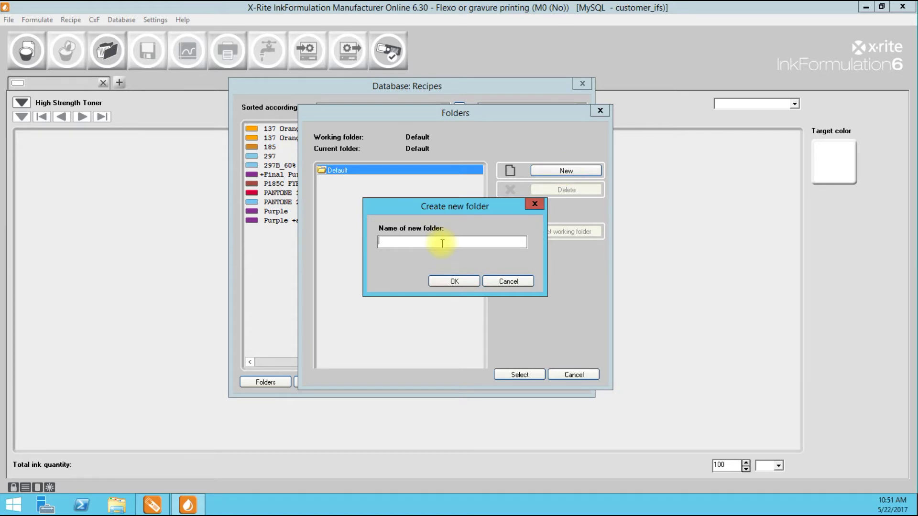
type("Starting")
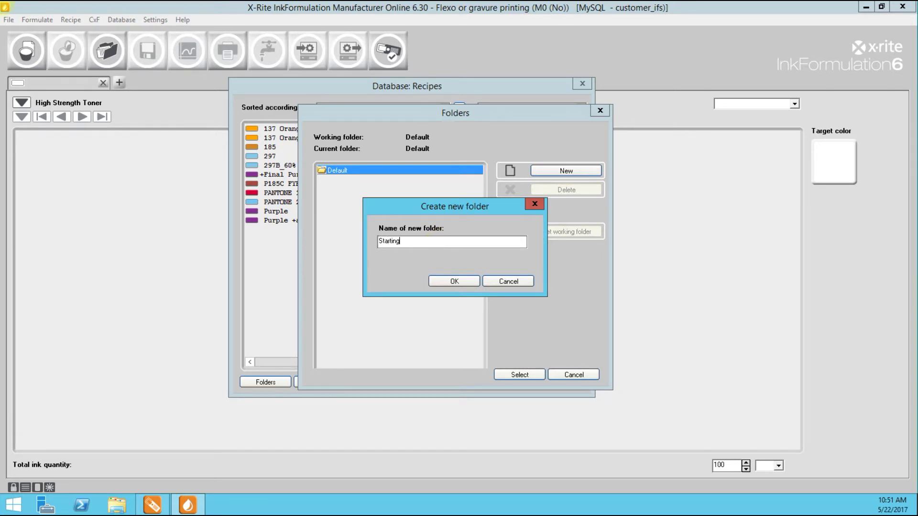
type(" Formulas")
left_click(454, 281)
- Make Starting Formulas the working folder, select it for the recipe list, and close the recipe database
left_click(368, 184)
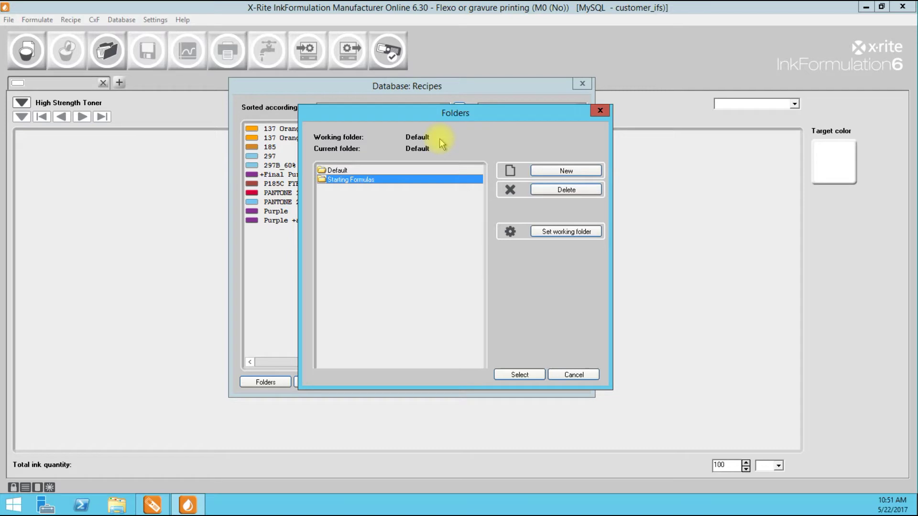
left_click_drag(449, 119, 432, 120)
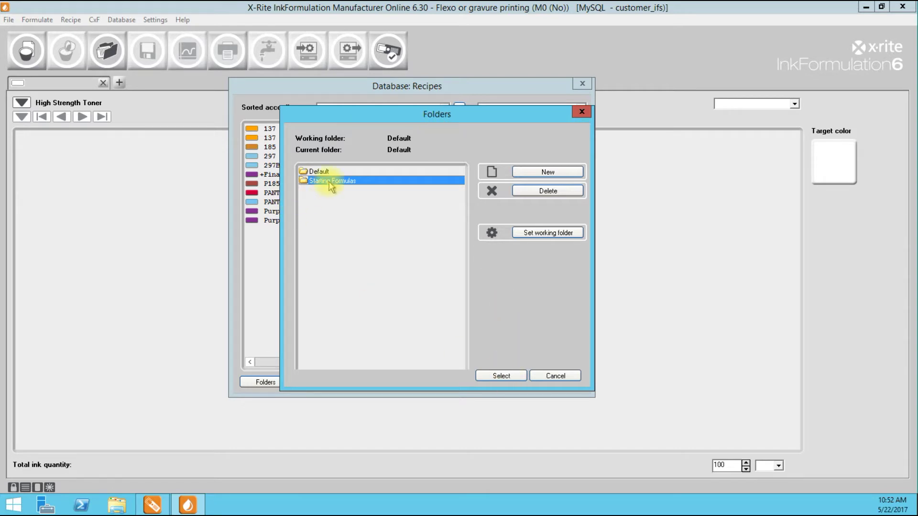
left_click(547, 233)
left_click(501, 376)
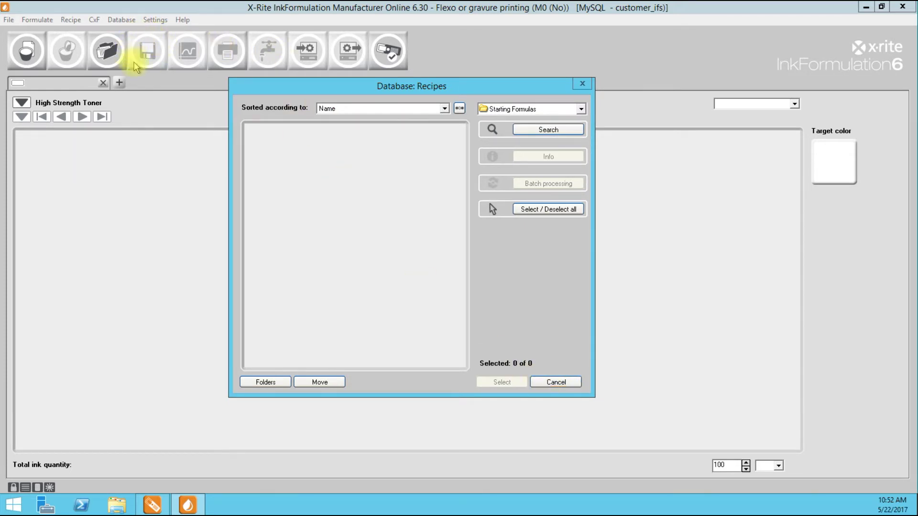
left_click(556, 381)
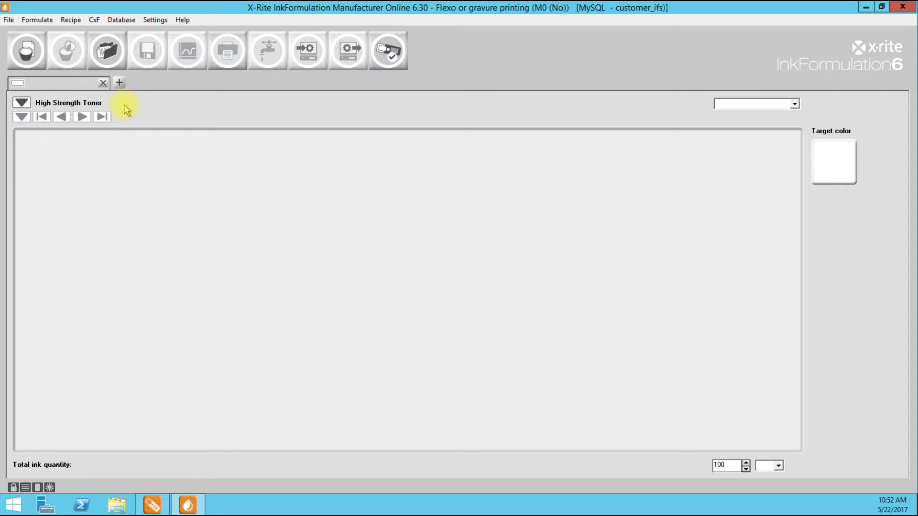
- Select High Strength Toner as the ink assortment for the formulation
left_click(26, 104)
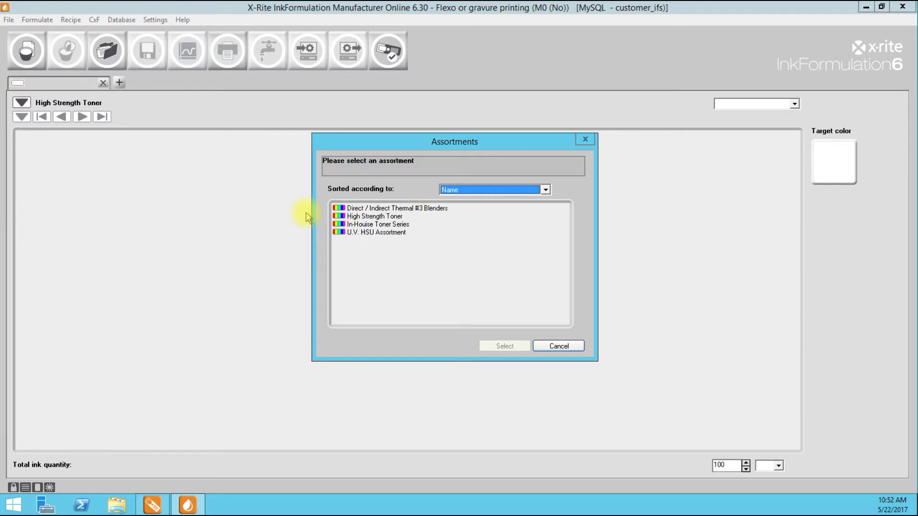
left_click(386, 217)
left_click(507, 347)
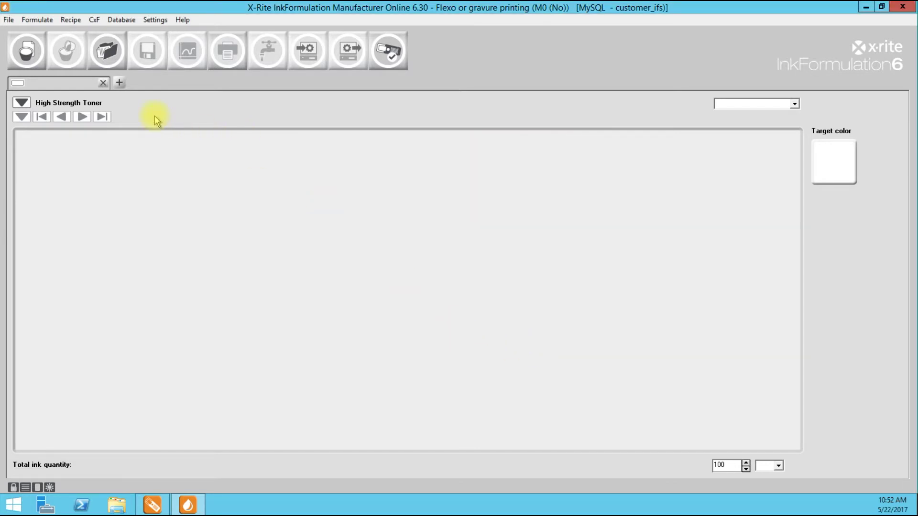
- Start a basic recipe and pick PANTONE 232 C from the PANTONE Solid Coated color library as its target color
left_click(27, 50)
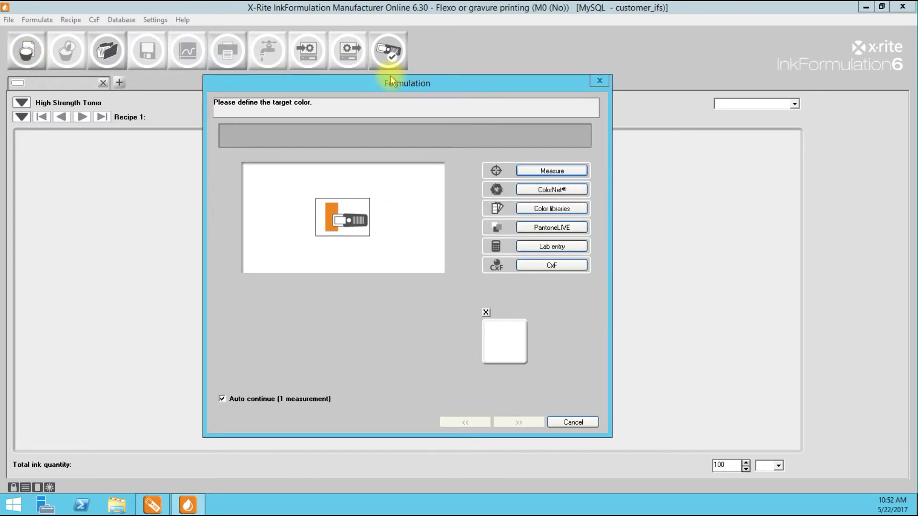
left_click(545, 205)
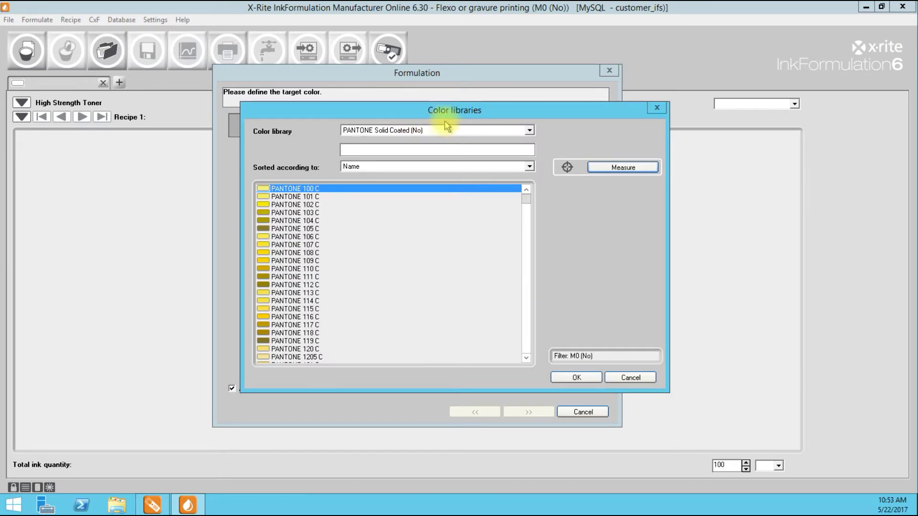
left_click_drag(435, 110, 434, 103)
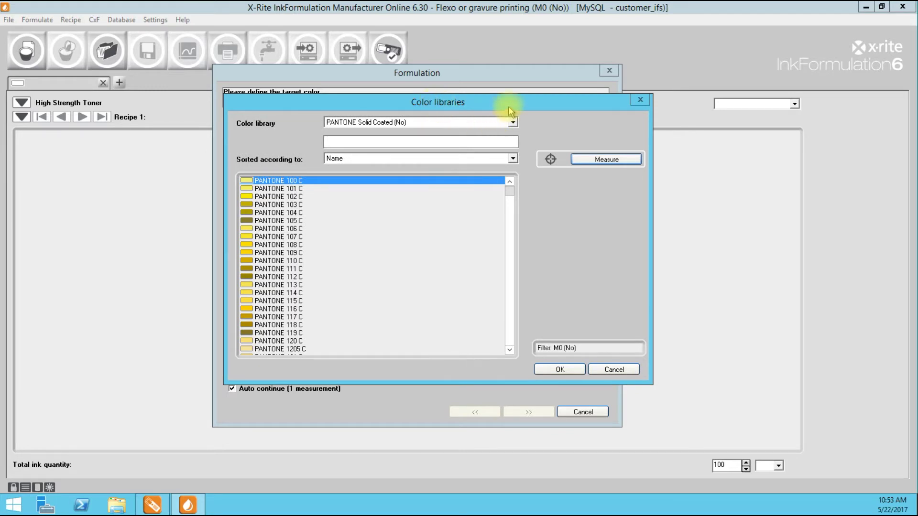
left_click_drag(510, 193, 509, 249)
left_click(419, 214)
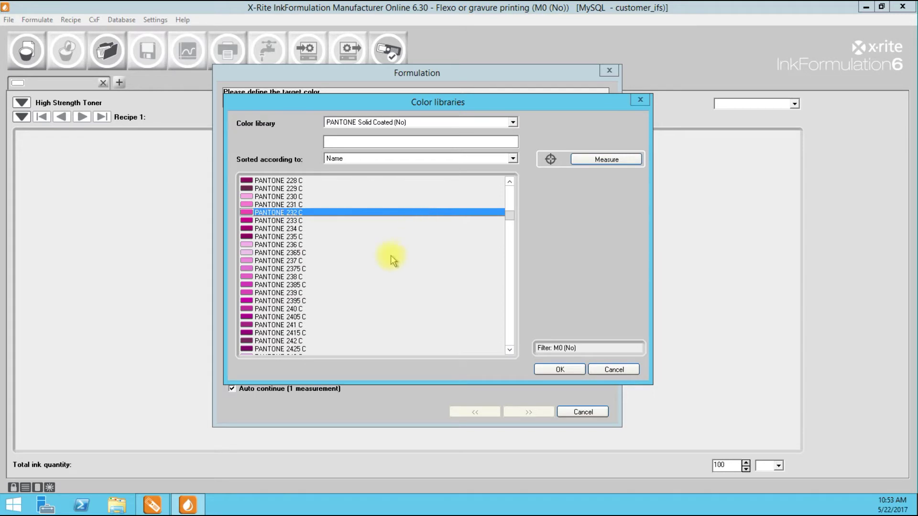
left_click(554, 369)
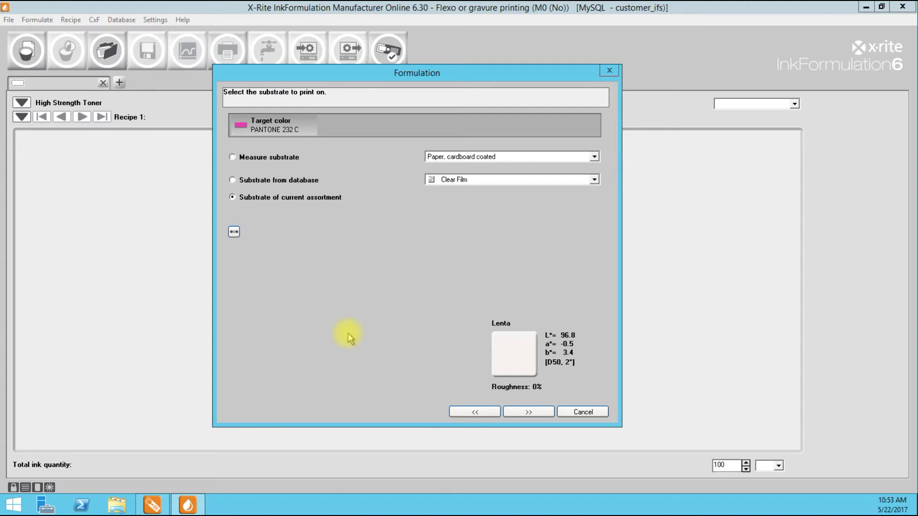
- Review the recipe's target color definition and return to the substrate selection
left_click(271, 125)
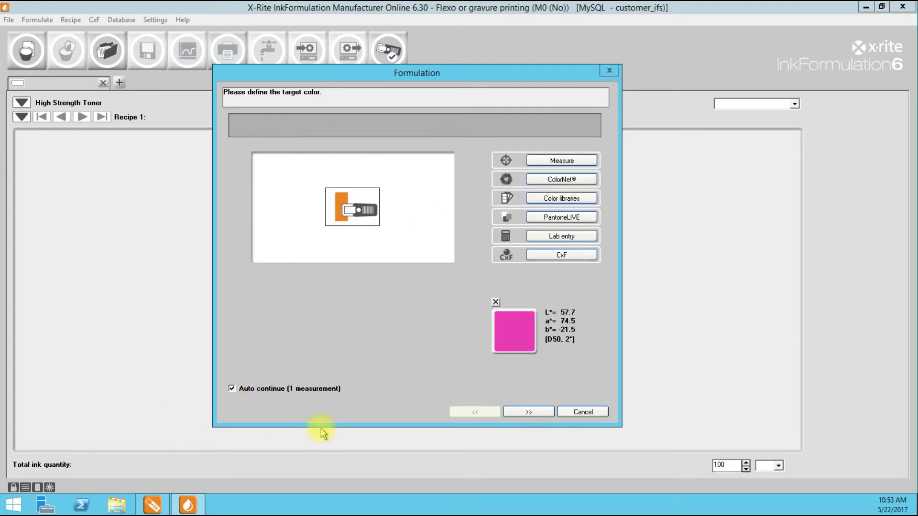
left_click(529, 410)
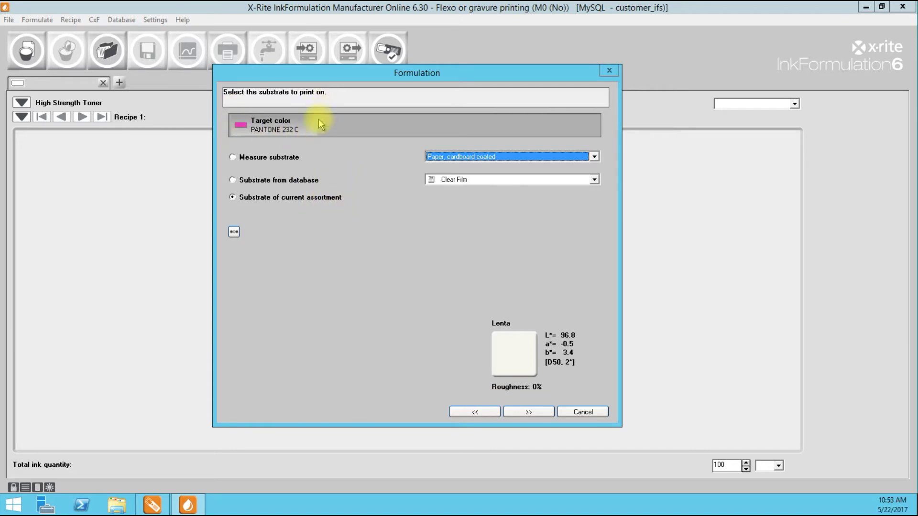
left_click_drag(416, 75, 395, 76)
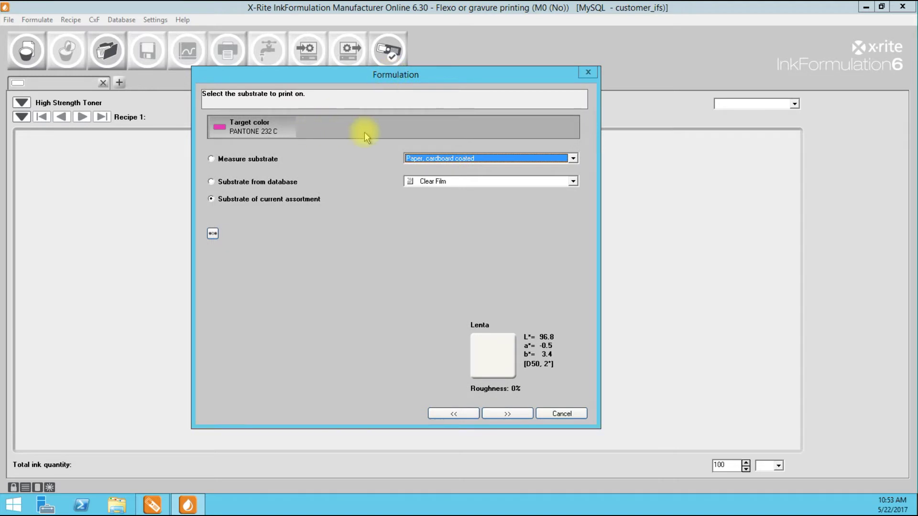
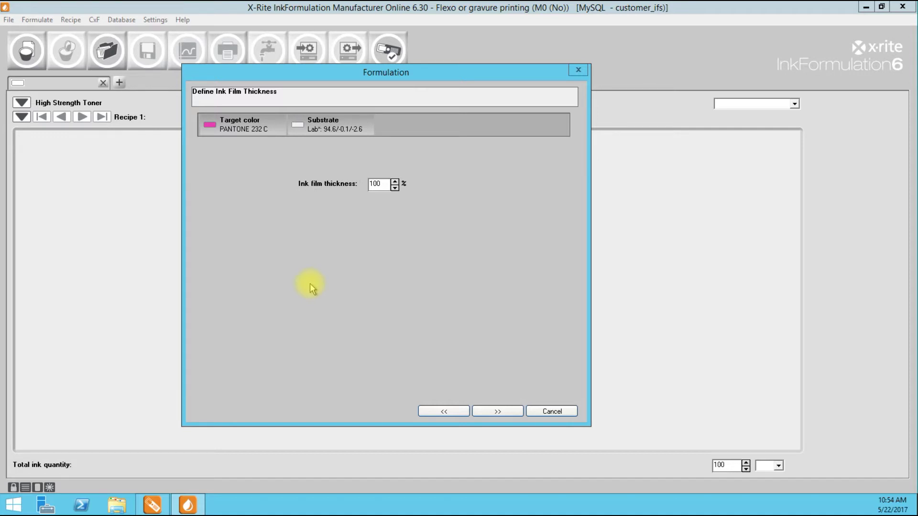
- Set the ink film thickness to 125% and continue to the application selection
double_click(378, 184)
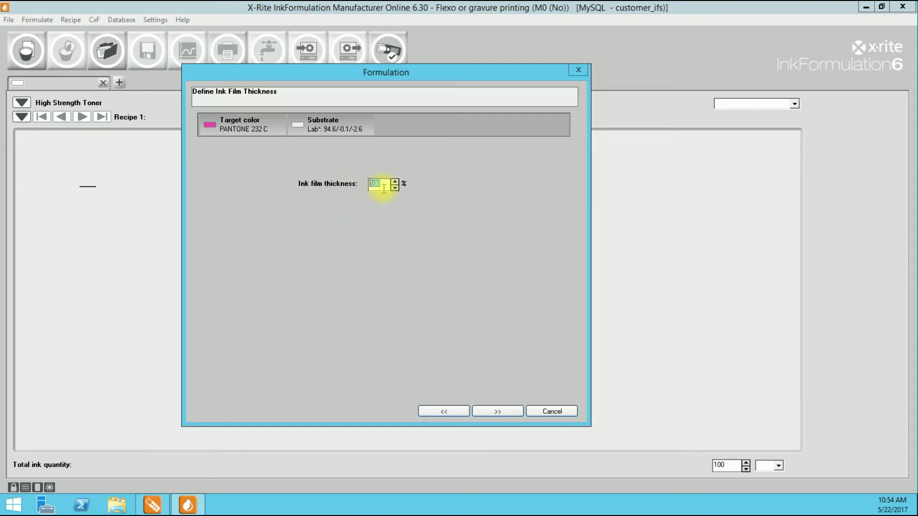
type("125")
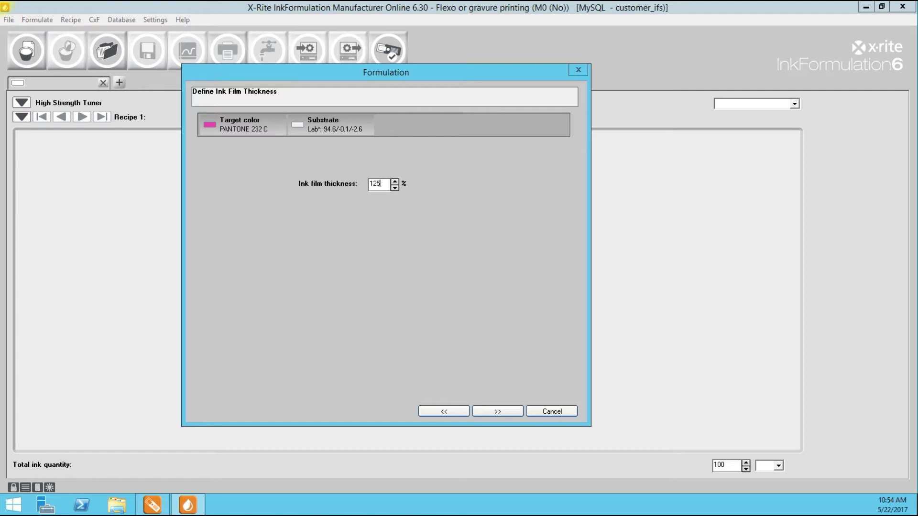
left_click_drag(391, 75, 397, 73)
left_click(502, 409)
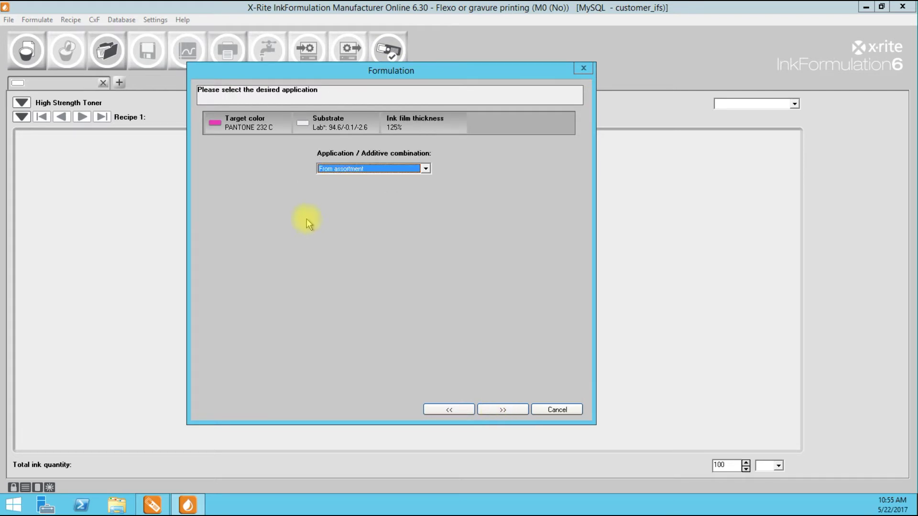
- Review the application and additive combinations, keep From assortment, and continue to the colorant selection
left_click(425, 169)
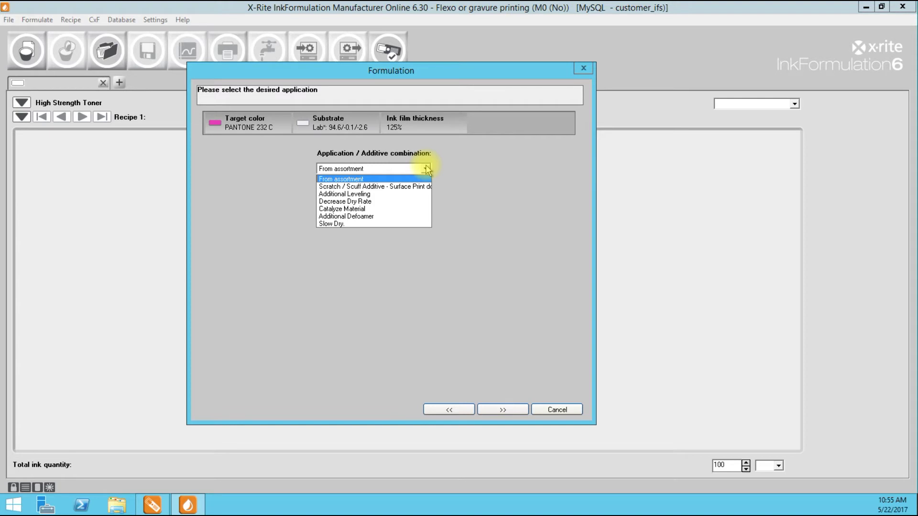
left_click(503, 258)
left_click(503, 410)
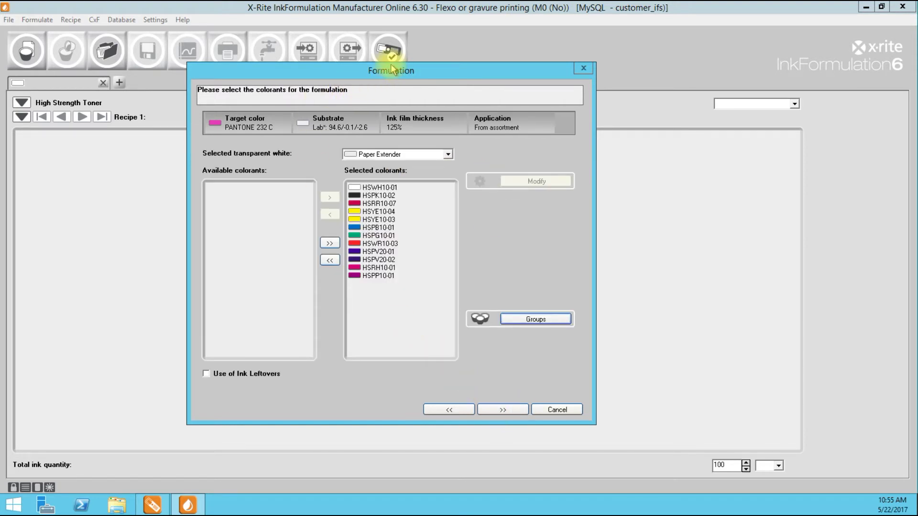
- Choose Paper Extender as the transparent white for the formulation
left_click_drag(386, 73, 374, 67)
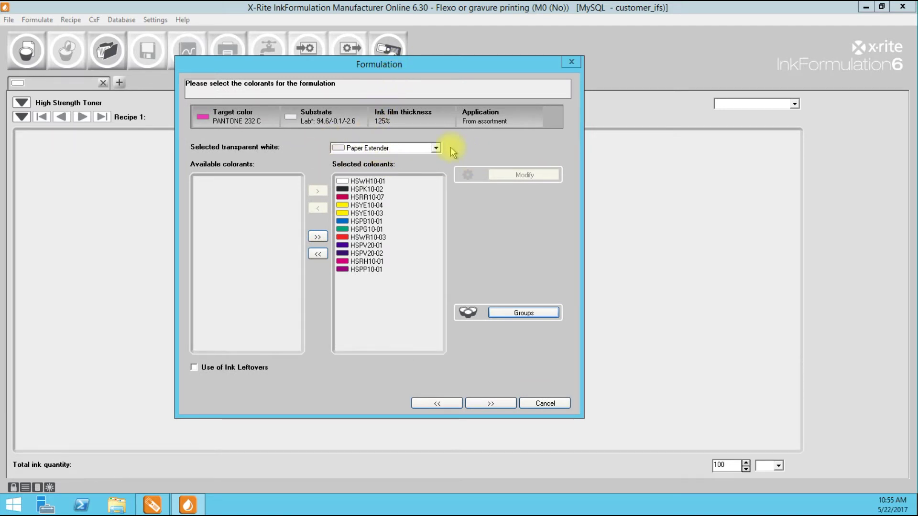
left_click(434, 148)
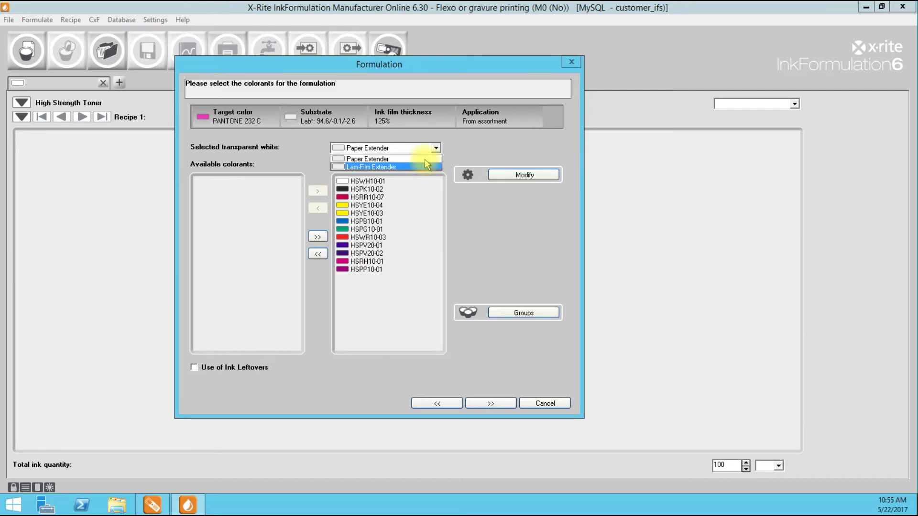
left_click(425, 158)
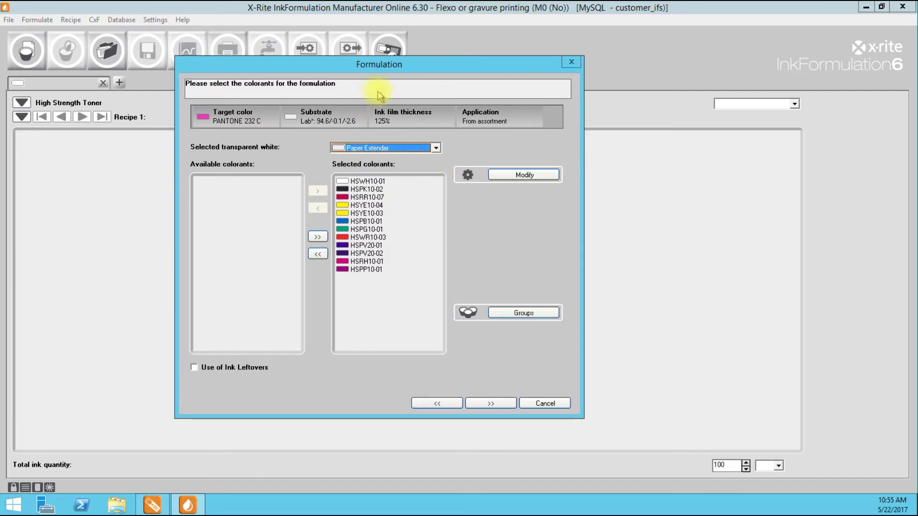
left_click_drag(395, 66, 381, 63)
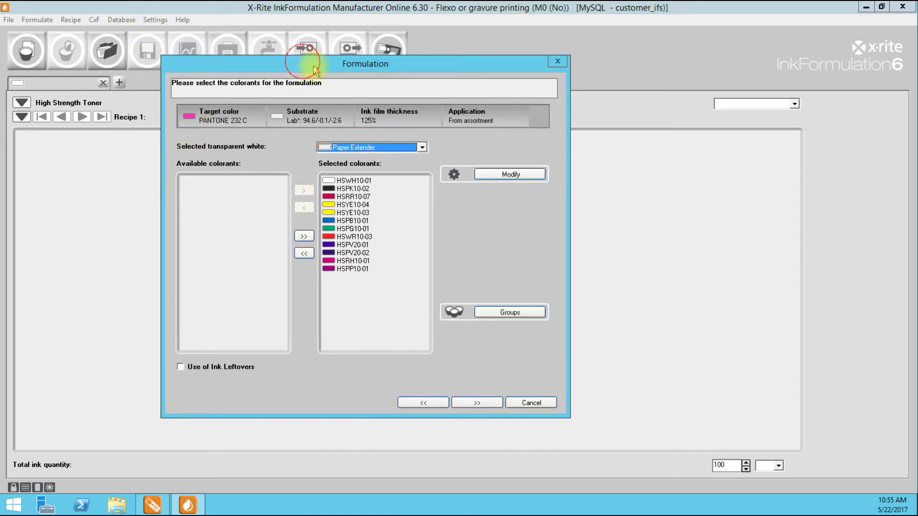
left_click_drag(333, 59, 363, 57)
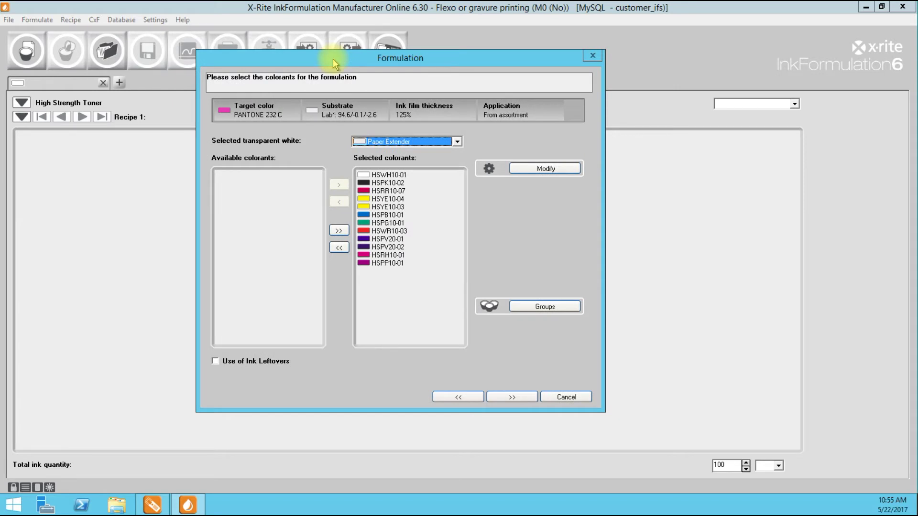
left_click_drag(387, 65, 404, 67)
- Create a new colorant group with the designation Standard Pigments
left_click(563, 309)
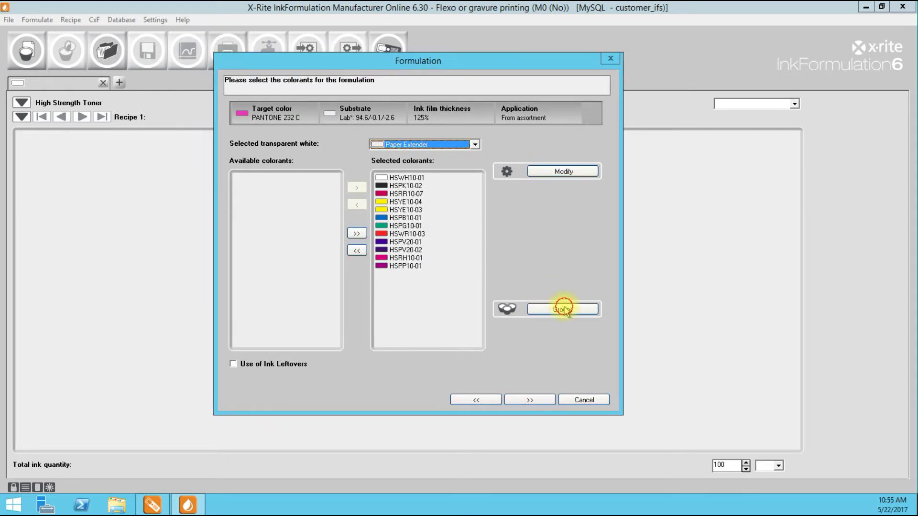
left_click(460, 99)
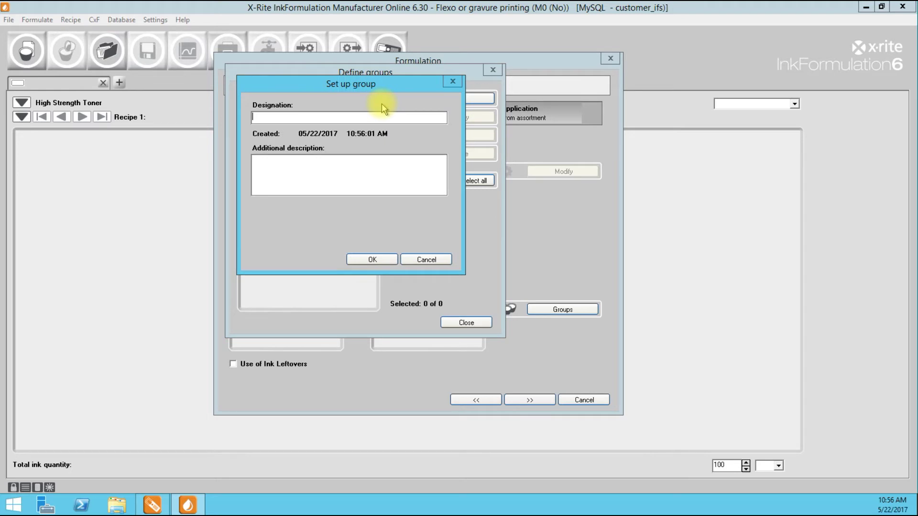
type("Standar")
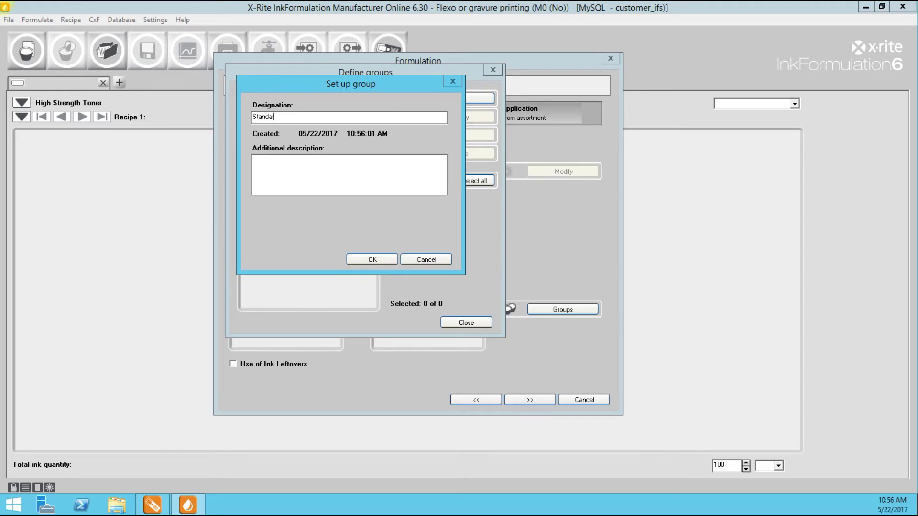
type("d Pigments")
left_click(372, 260)
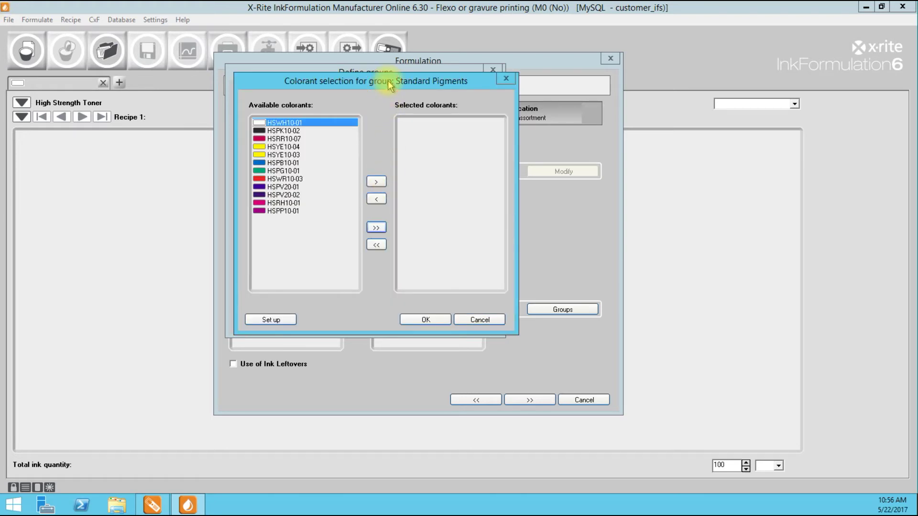
- Add colorants HSPK10-02, HSRR10-07, HSYE10-04, HSPB10-01 and HSPG10-01 to the Standard Pigments group
left_click_drag(388, 80, 392, 80)
left_click(286, 130)
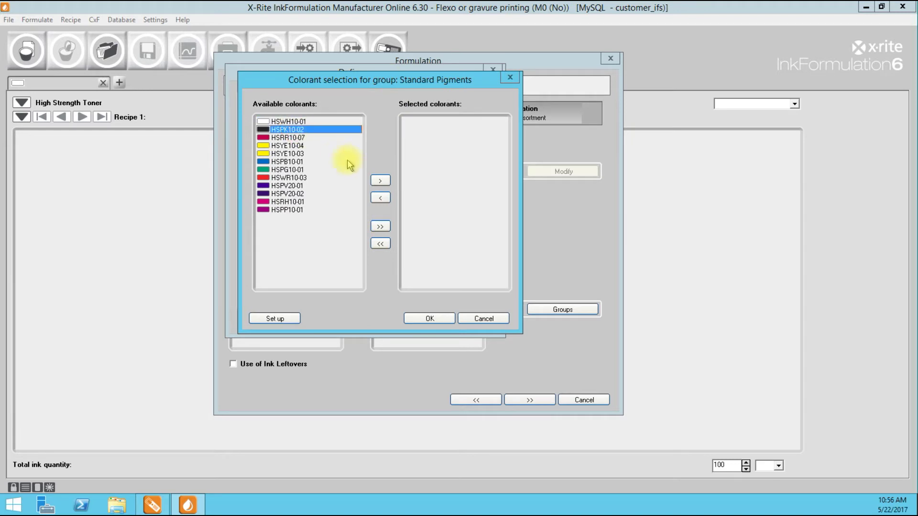
left_click(380, 181)
left_click(306, 130)
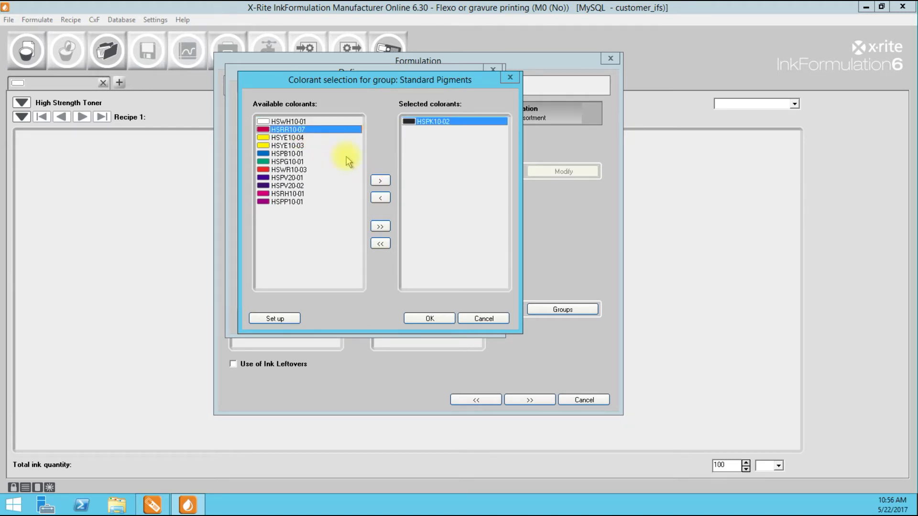
left_click(380, 180)
left_click(301, 129)
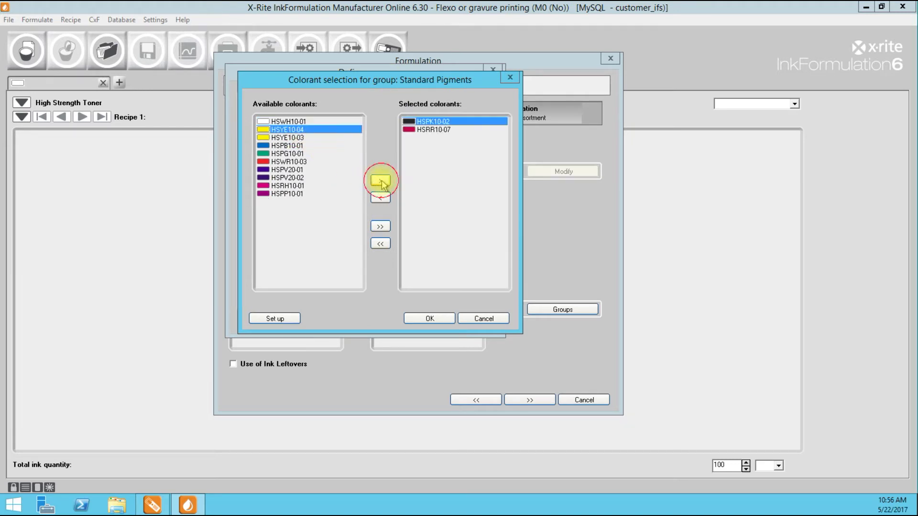
left_click(380, 180)
left_click(297, 138)
left_click(380, 180)
left_click(299, 138)
left_click(380, 180)
- Add HSWR10-03, HSRH10-01, HSPP10-01 and HSPV20-01 to the Standard Pigments group and accept its colorant selection
left_click(306, 138)
left_click(379, 180)
left_click(292, 154)
left_click(380, 180)
left_click(290, 154)
left_click(376, 183)
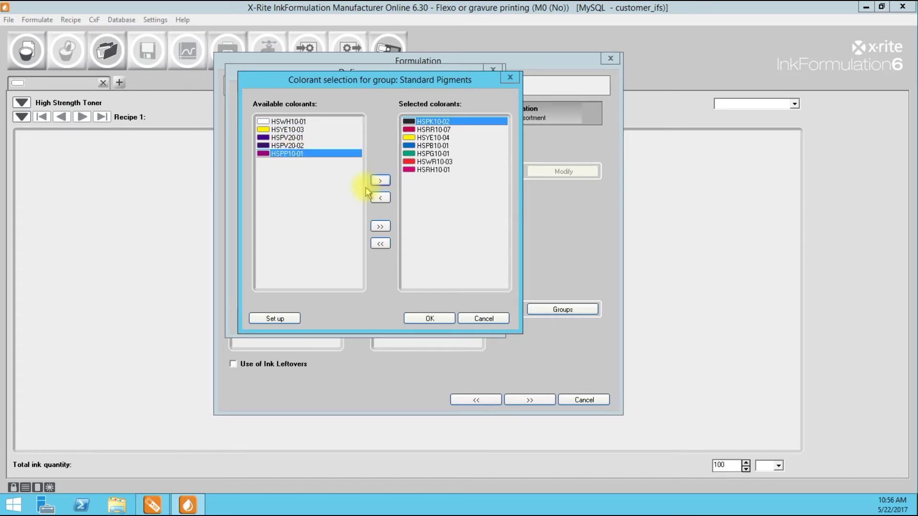
left_click(291, 138)
left_click(379, 180)
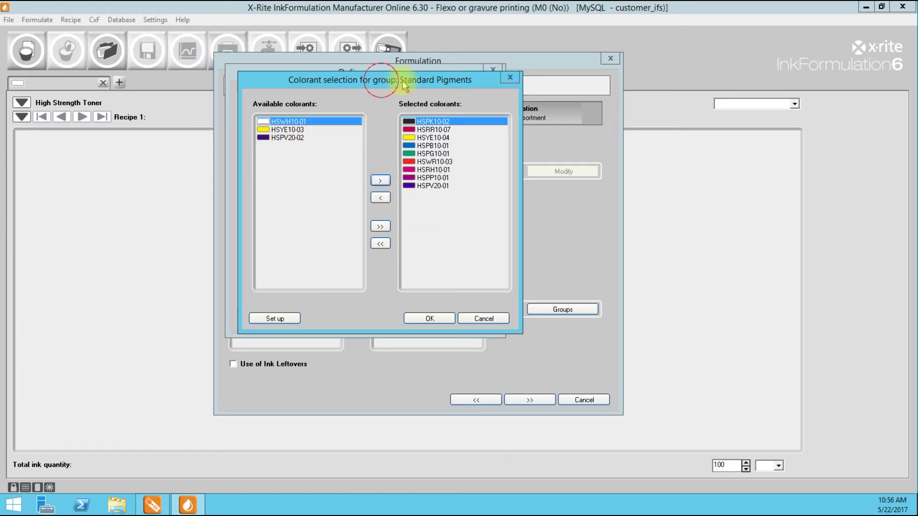
left_click_drag(378, 79, 400, 78)
left_click(440, 318)
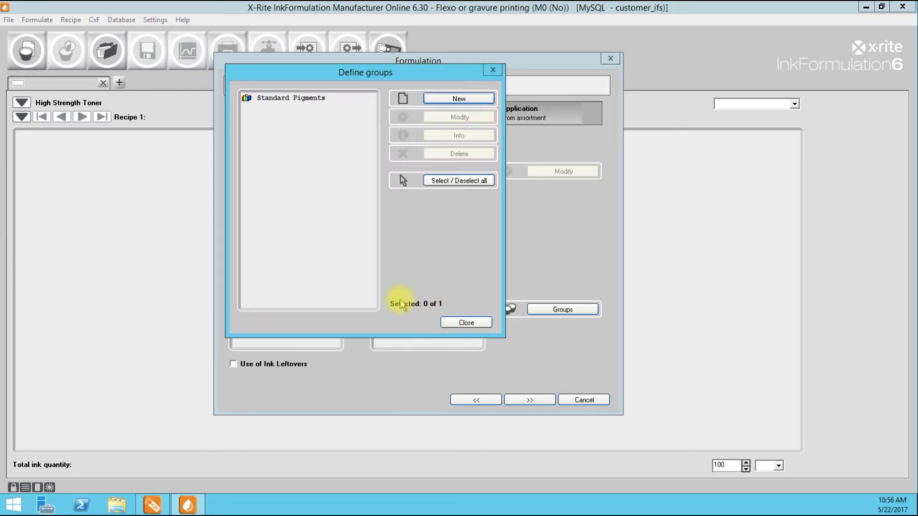
- Create a second colorant group with the designation Lightfast Pigm
left_click(460, 103)
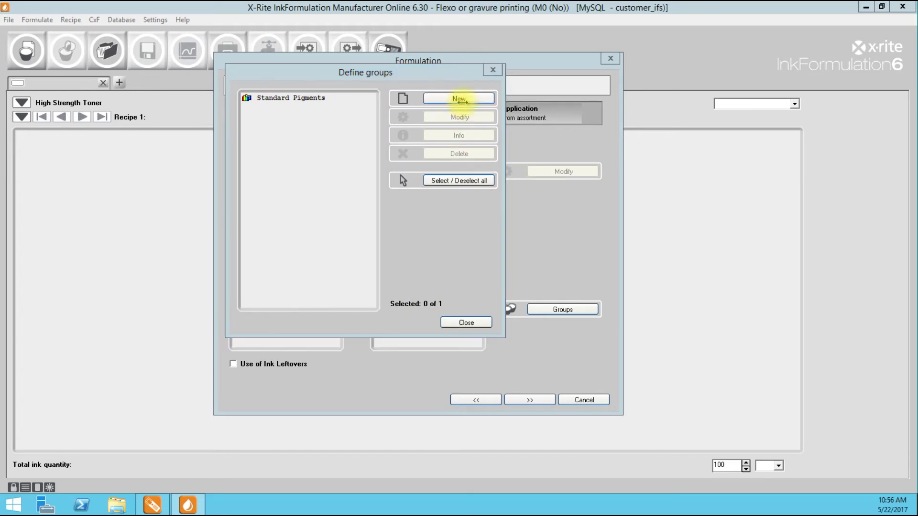
type("Lightfast Pigm.")
left_click(377, 259)
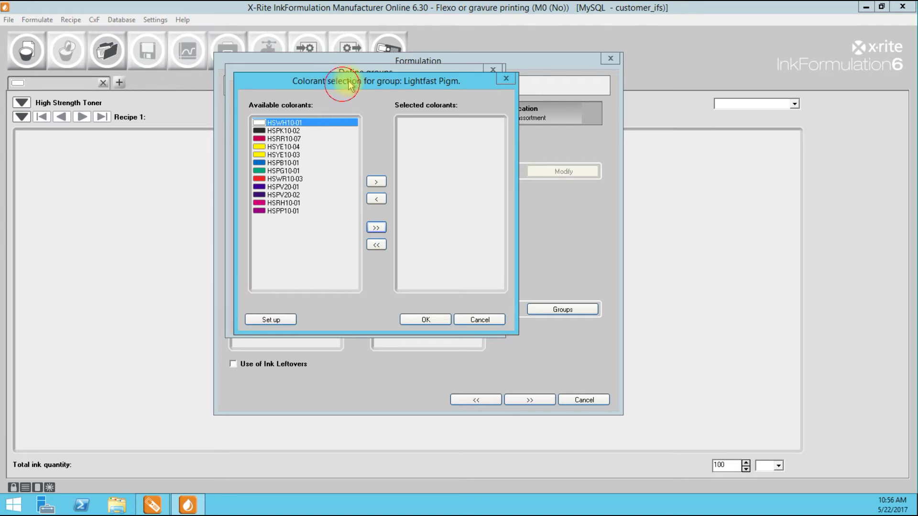
- Add colorants HSPK10-02, HSRR10-07, HSYE10-03, HSPB10-01 and HSPG10-01 to the Lightfast Pigm. group
left_click_drag(351, 85, 357, 82)
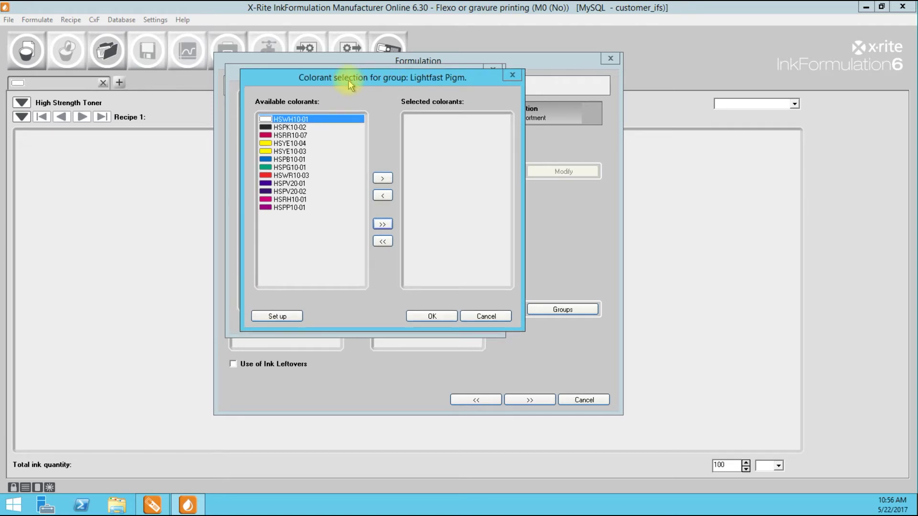
left_click(309, 128)
double_click(287, 127)
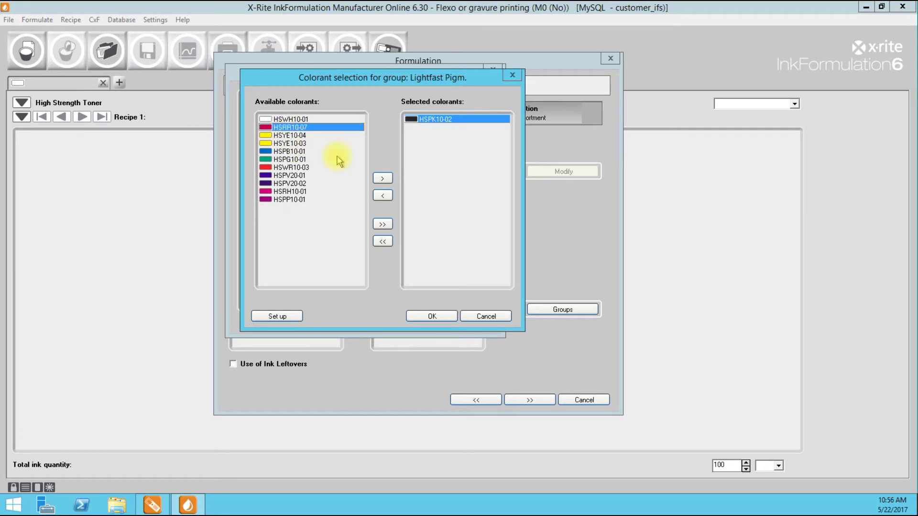
left_click(383, 178)
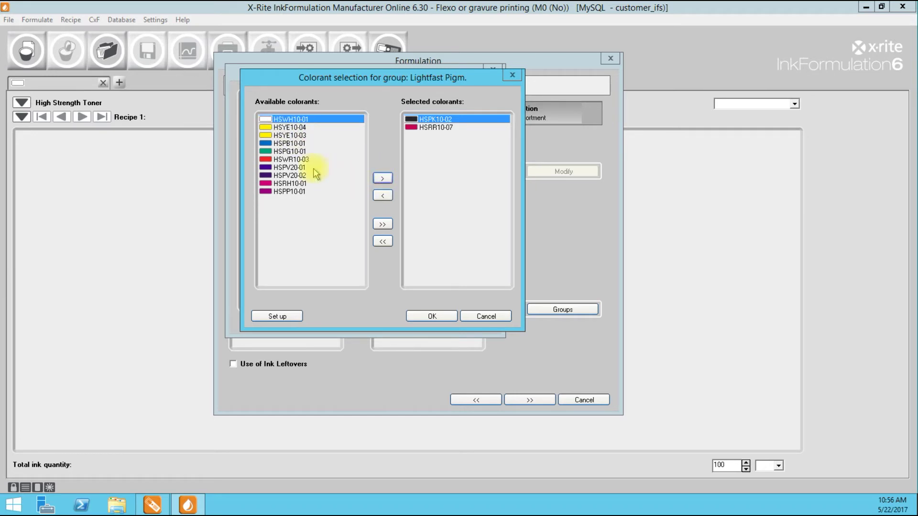
left_click(290, 135)
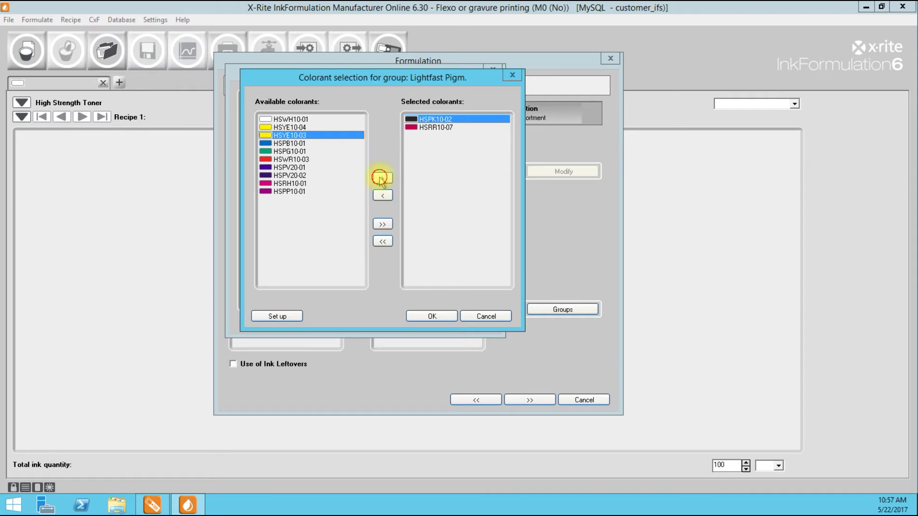
left_click(382, 178)
left_click(290, 135)
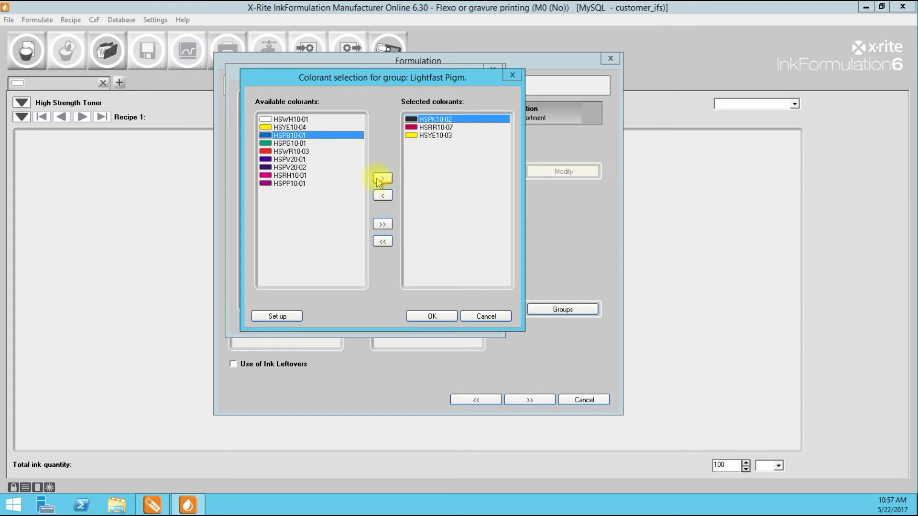
left_click(387, 177)
left_click(385, 178)
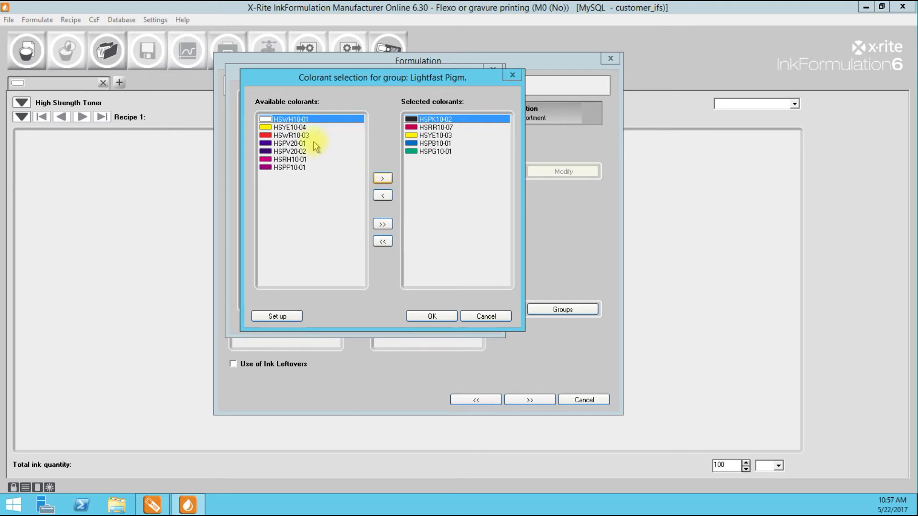
- Add HSWR10-03 and HSPV20-02 to the Lightfast Pigm. group and accept its colorant selection
left_click(306, 136)
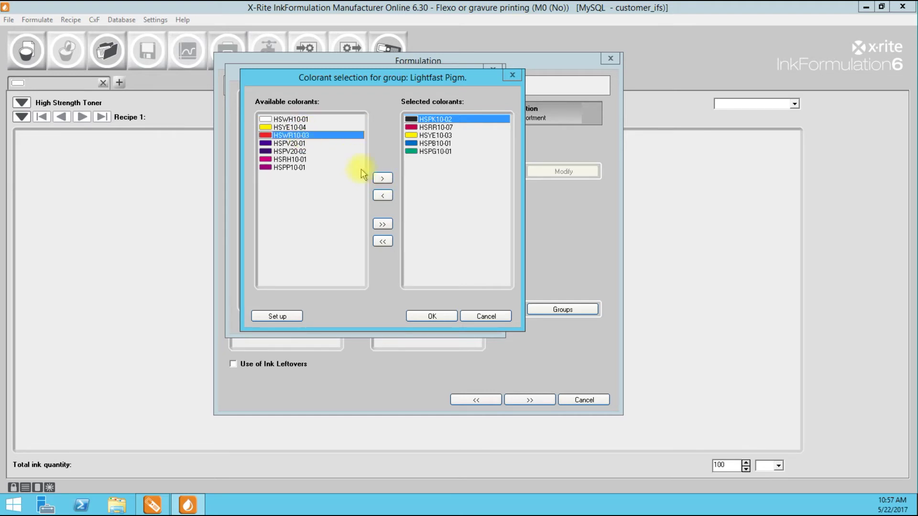
left_click(384, 180)
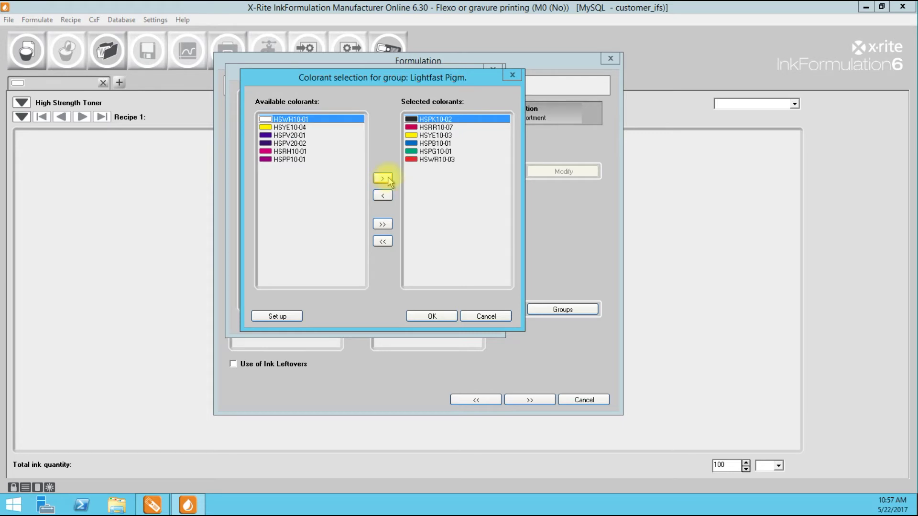
left_click(299, 142)
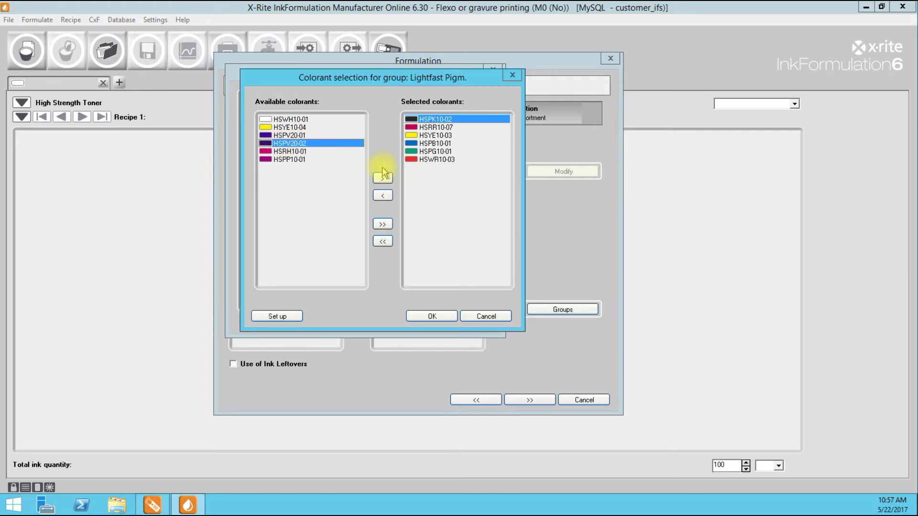
left_click(382, 177)
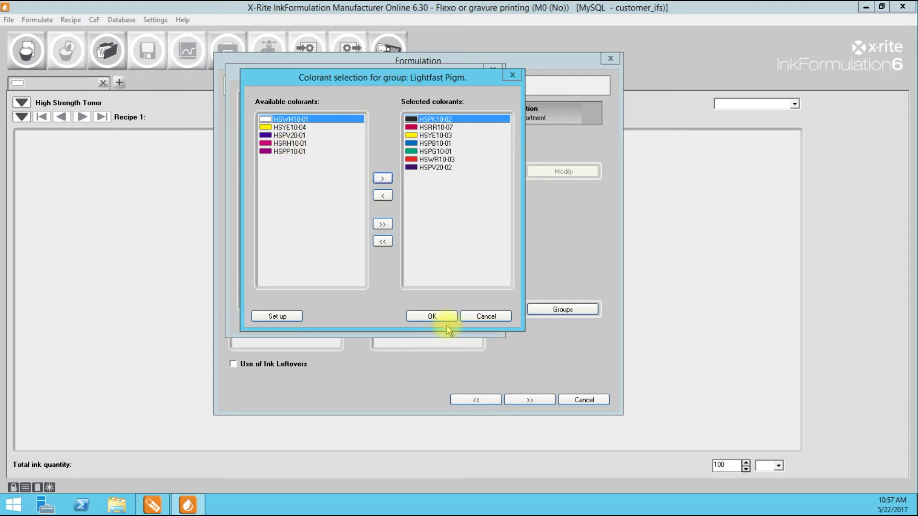
left_click(429, 317)
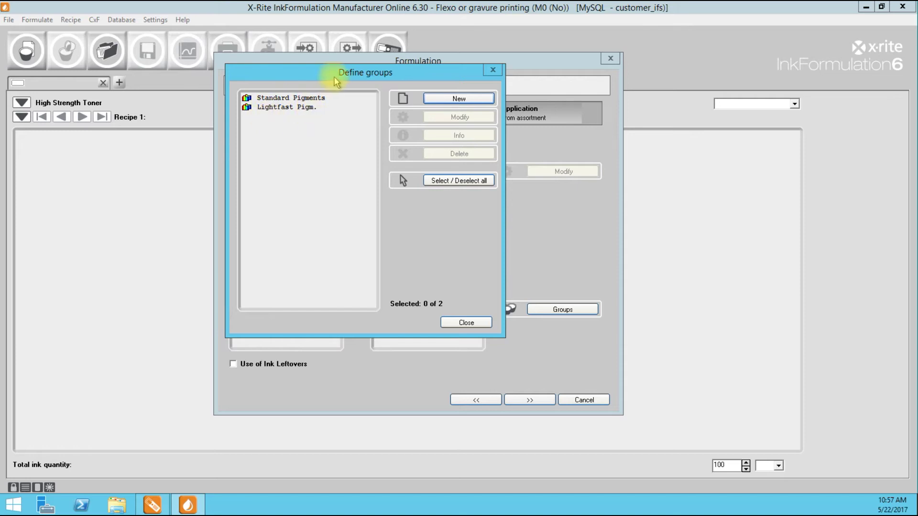
- Create a third colorant group with the designation Low-Cost
left_click_drag(335, 76, 347, 75)
left_click(457, 99)
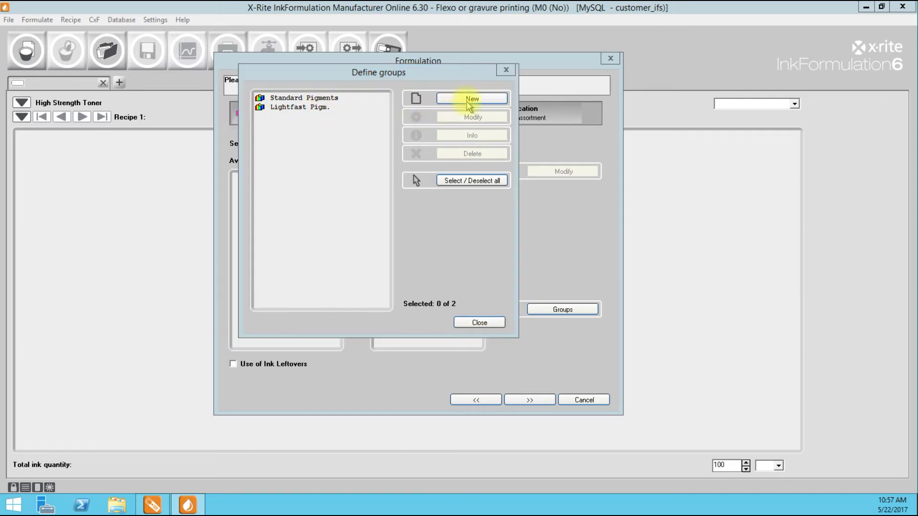
type("Low-Cost")
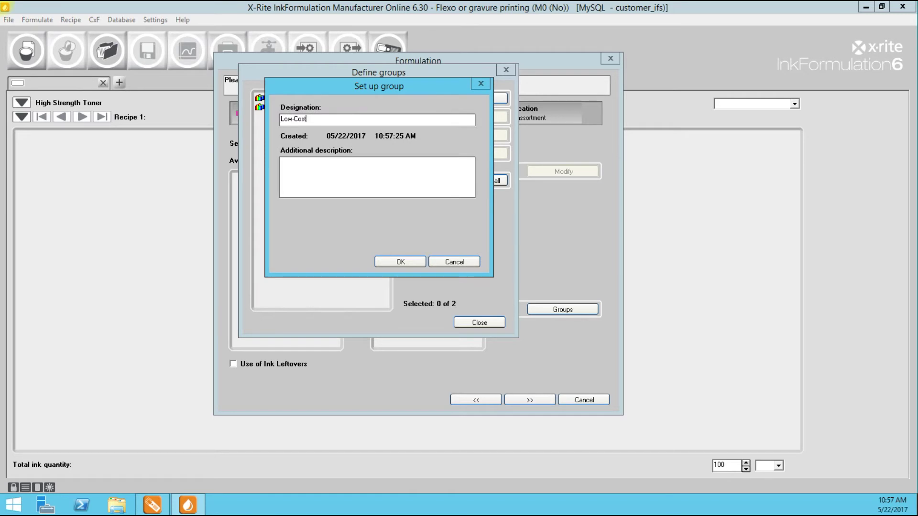
left_click(412, 263)
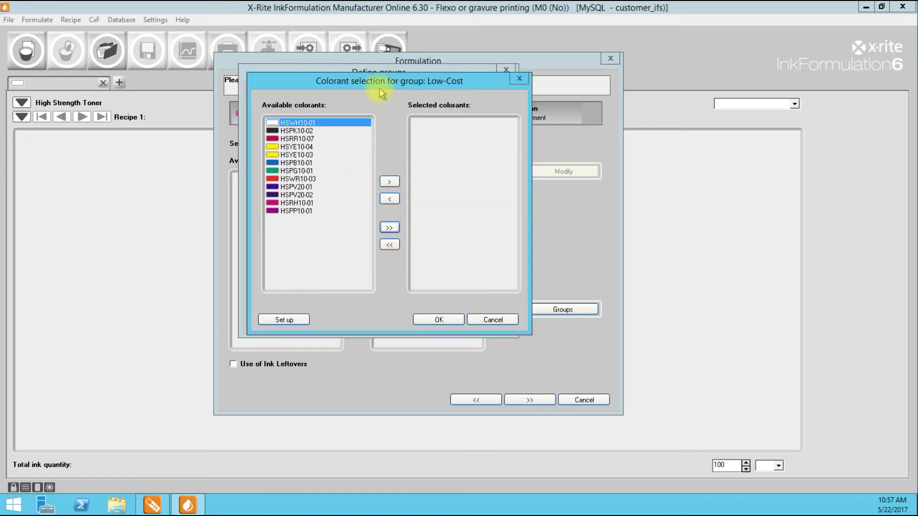
- Add colorants HSWH10-01, HSPK10-02, HSRR10-07 and HSYE10-04 to the Low-Cost group
left_click_drag(408, 81, 423, 78)
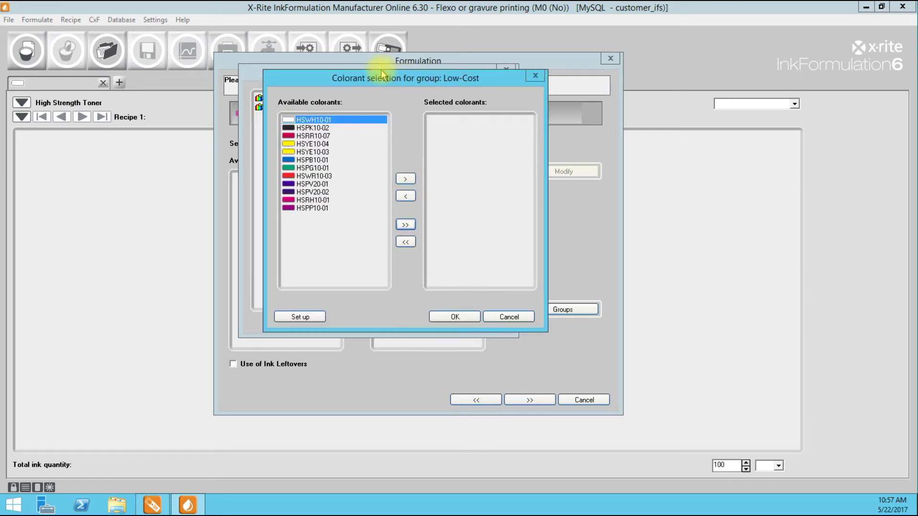
left_click(405, 180)
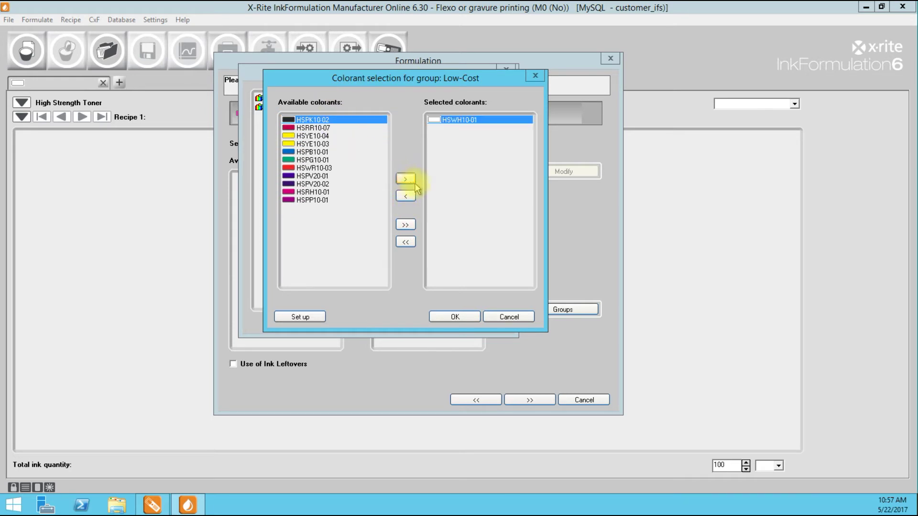
left_click(405, 179)
left_click(405, 180)
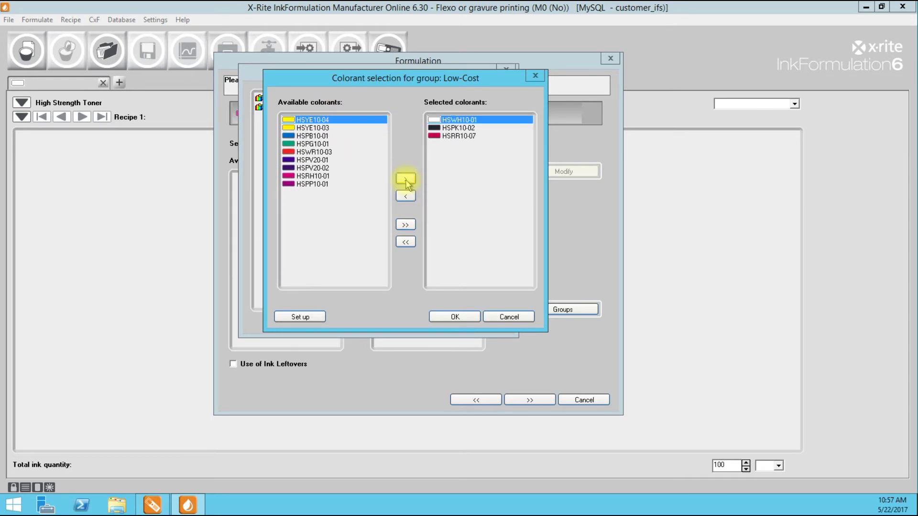
left_click(405, 179)
- Add HSPB10-01, HSWR10-03 and HSPV20-01 to the Low-Cost group, accept its colorant selection and close the group definitions
left_click(330, 128)
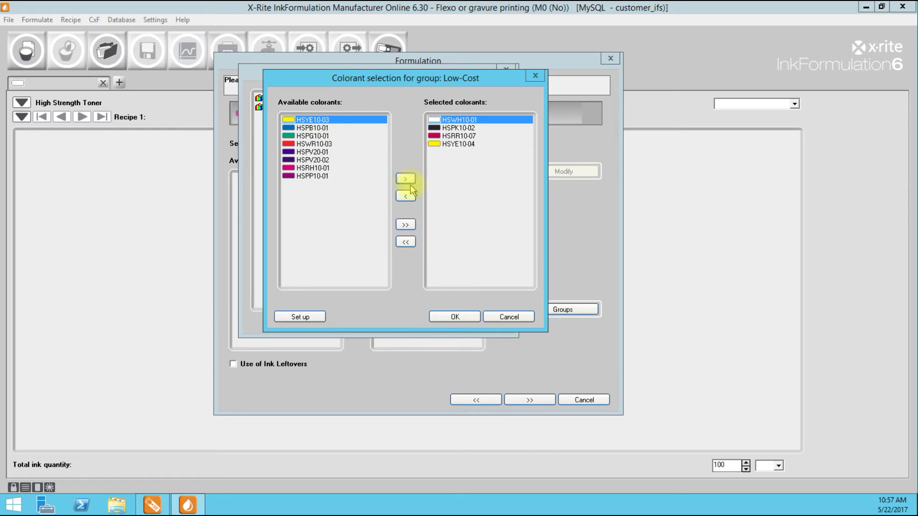
double_click(316, 128)
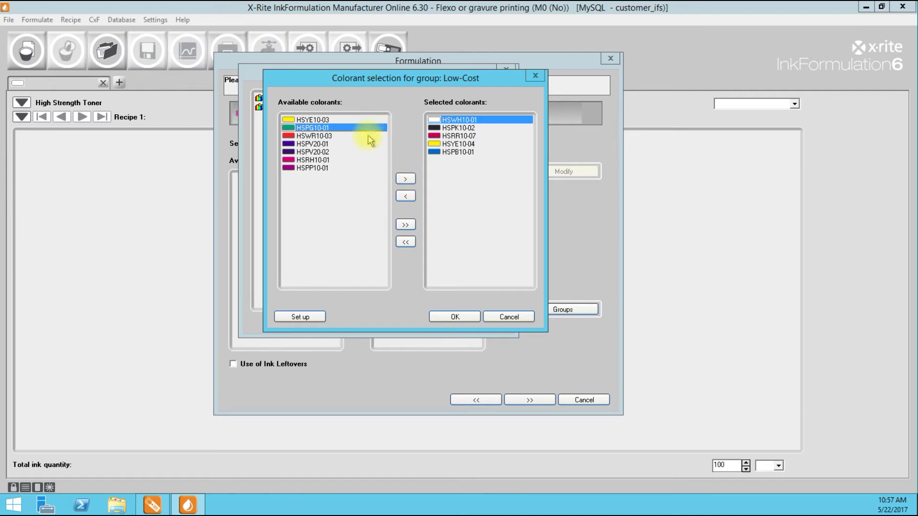
left_click(325, 135)
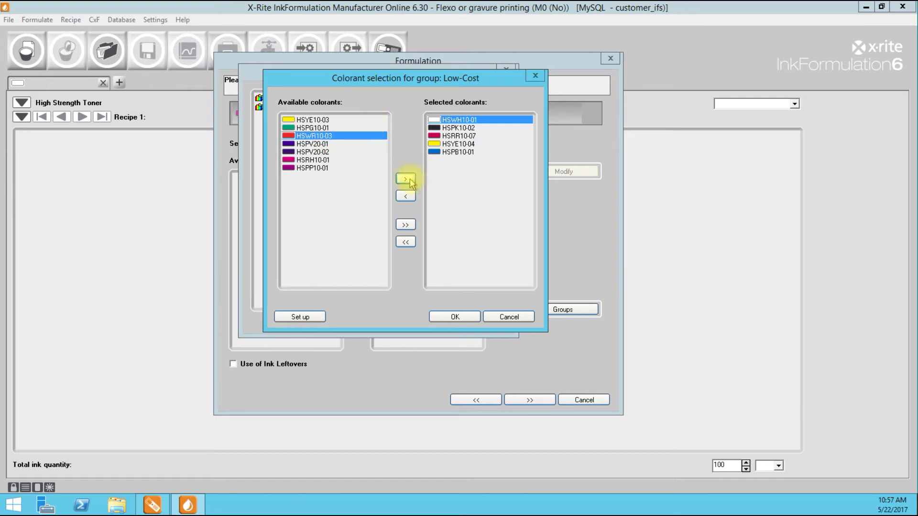
left_click(406, 180)
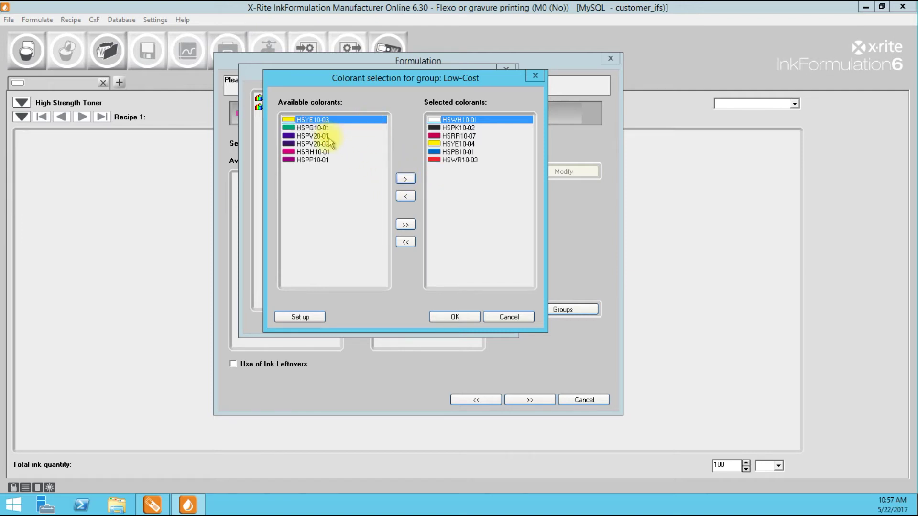
left_click(405, 180)
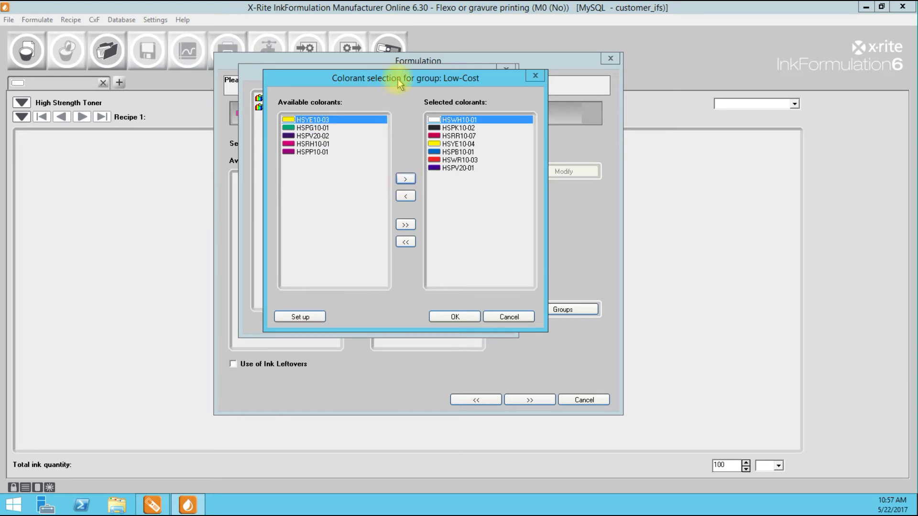
left_click_drag(393, 80, 388, 82)
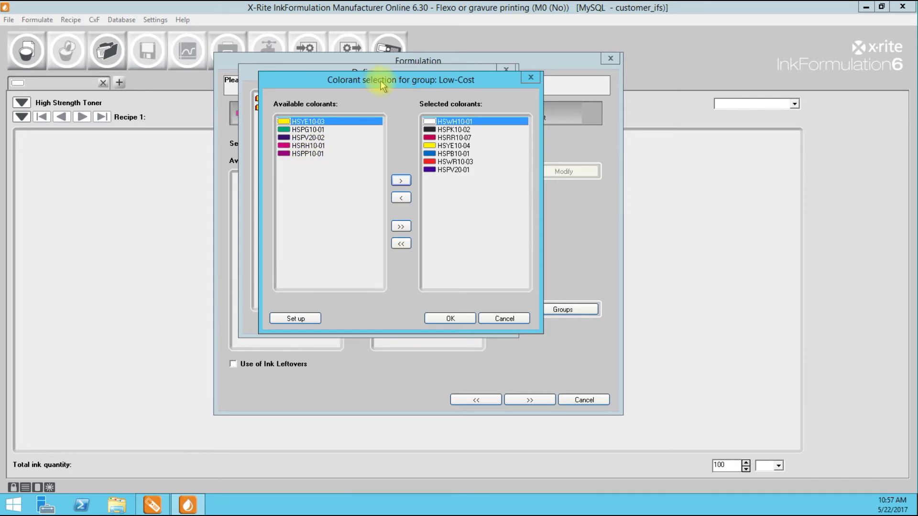
left_click_drag(397, 79, 415, 76)
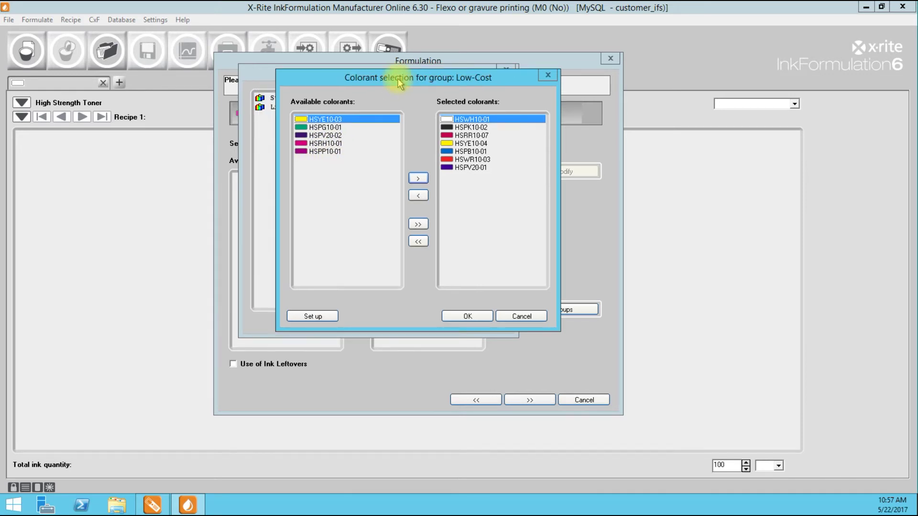
left_click(468, 317)
left_click(477, 321)
- Compare the Standard Pigments and Low-Cost groups and choose Standard Pigments as the colorant group for the formulation
left_click_drag(416, 59, 390, 46)
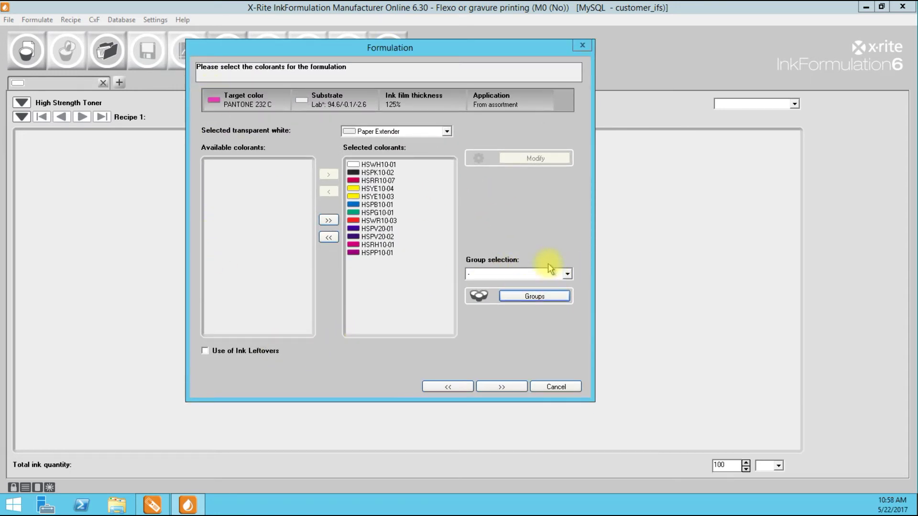
left_click(567, 274)
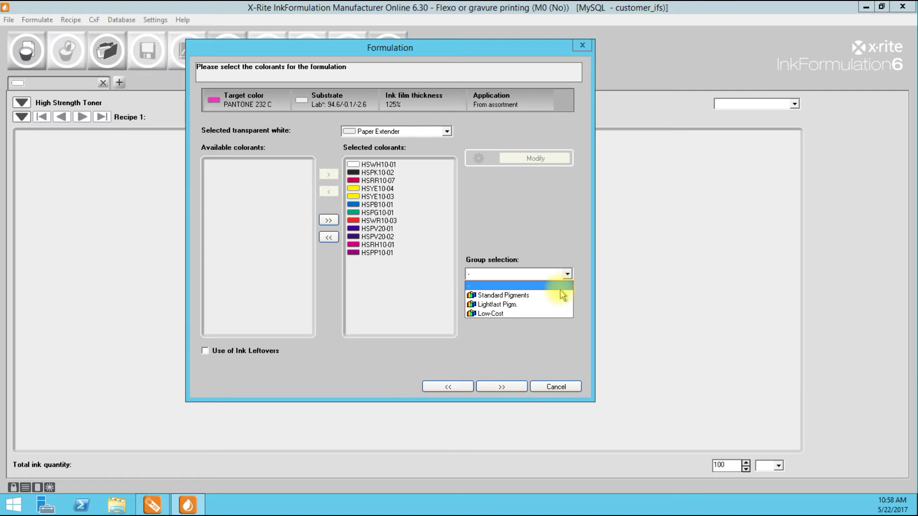
left_click(557, 295)
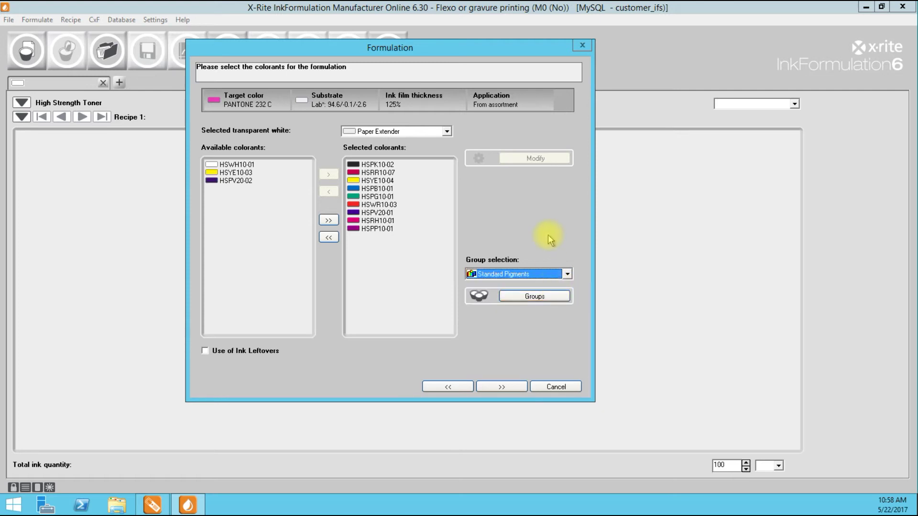
left_click(567, 275)
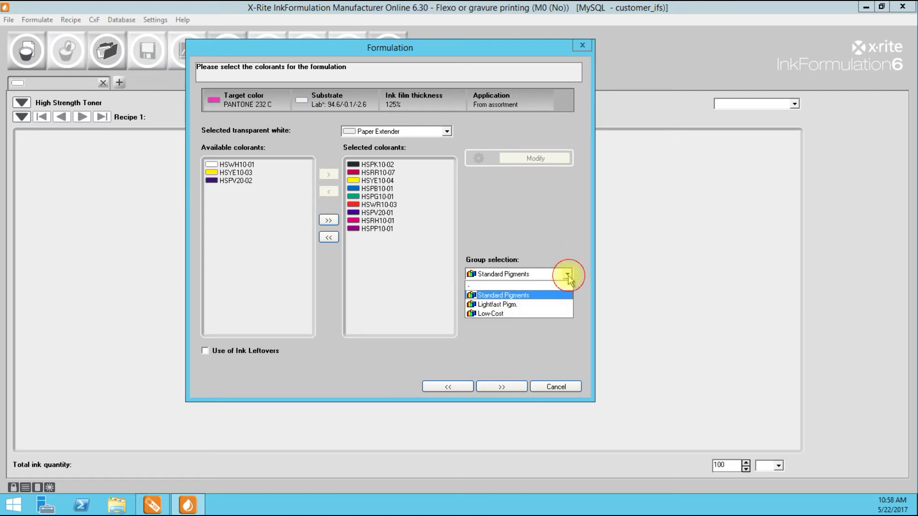
left_click(555, 313)
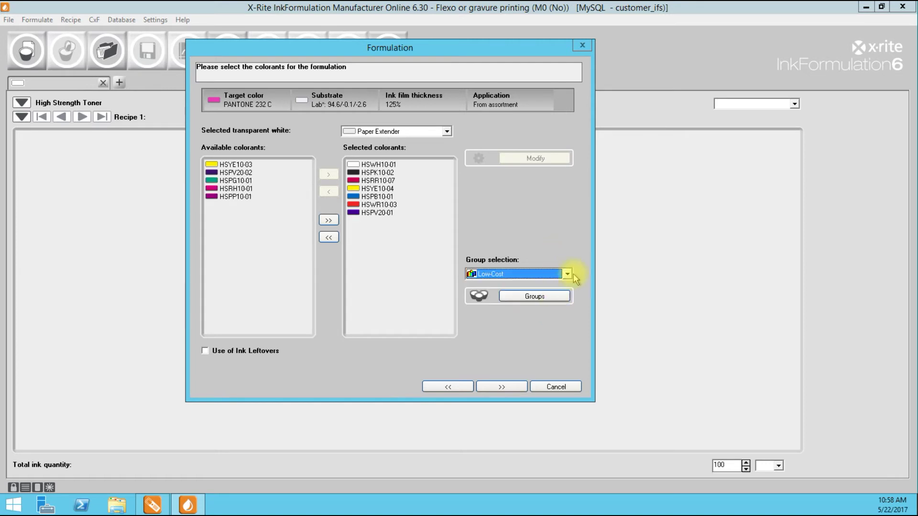
left_click(569, 274)
left_click(554, 295)
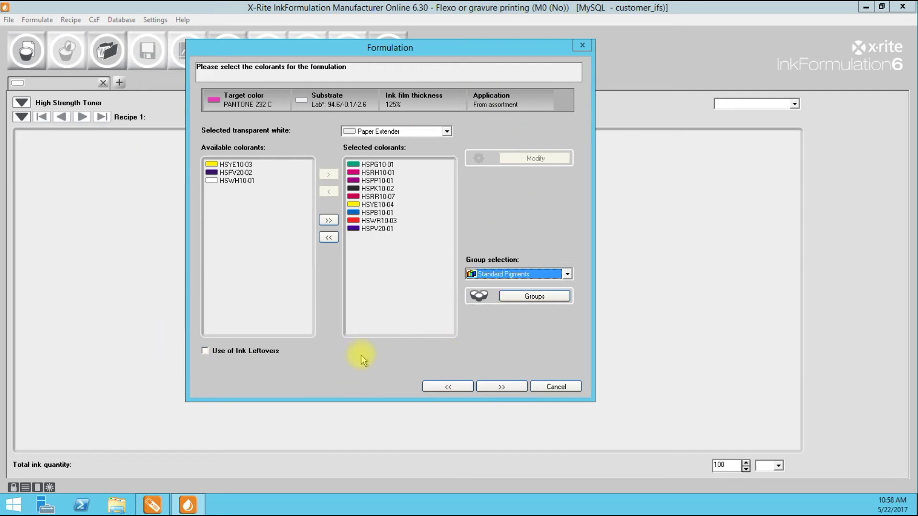
- Accept the colorants and calculate the PANTONE 232 C recipes with the Regular formulation mode
left_click(500, 388)
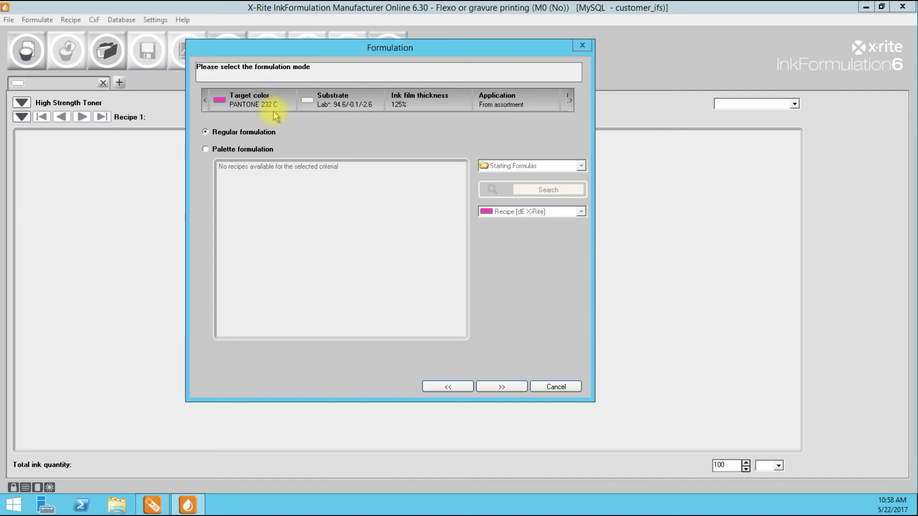
left_click(502, 386)
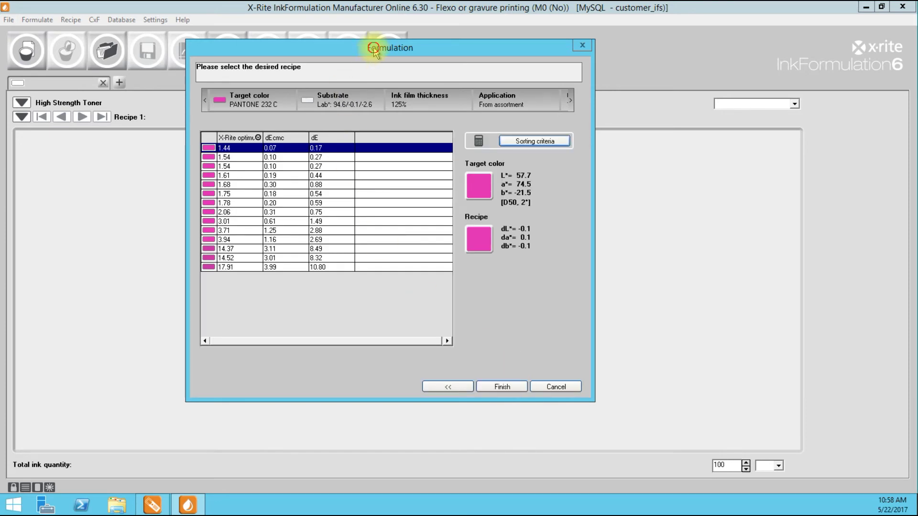
left_click_drag(374, 47, 388, 49)
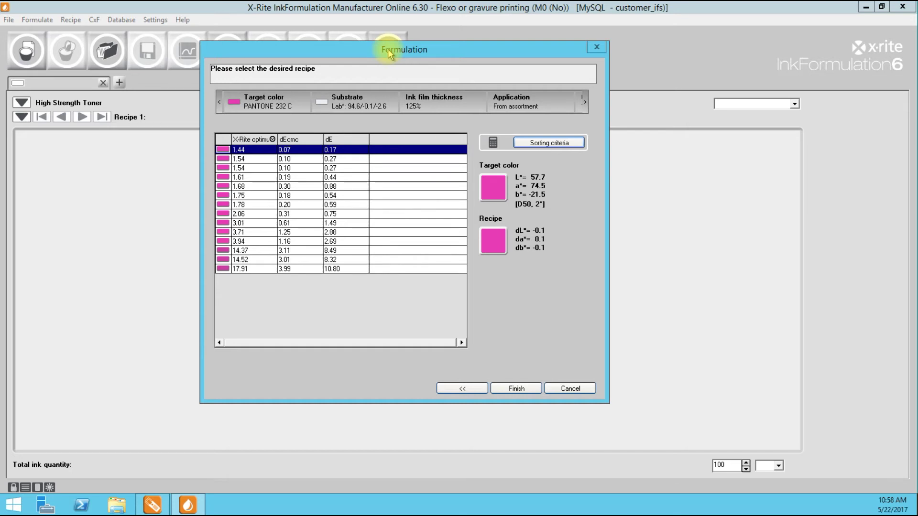
- Set the default sorting criterion for the calculated recipes to dEcmc
left_click(556, 143)
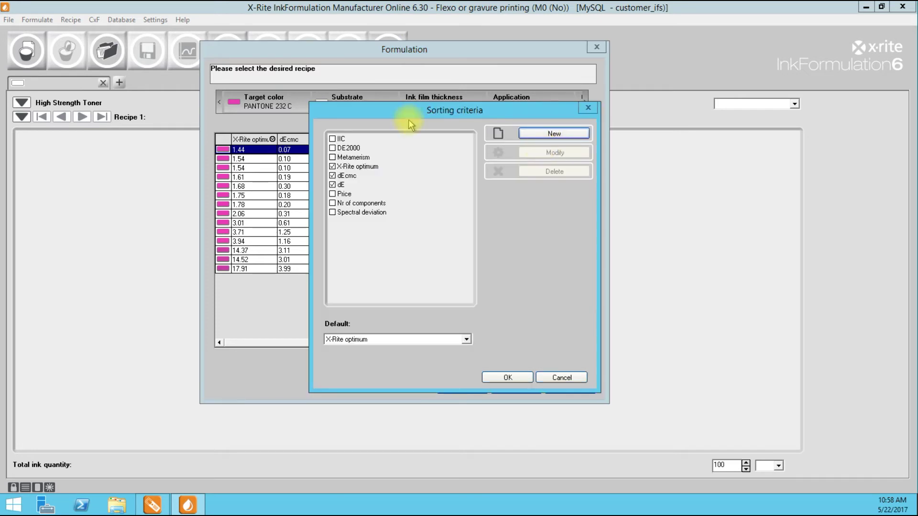
left_click_drag(431, 111, 400, 87)
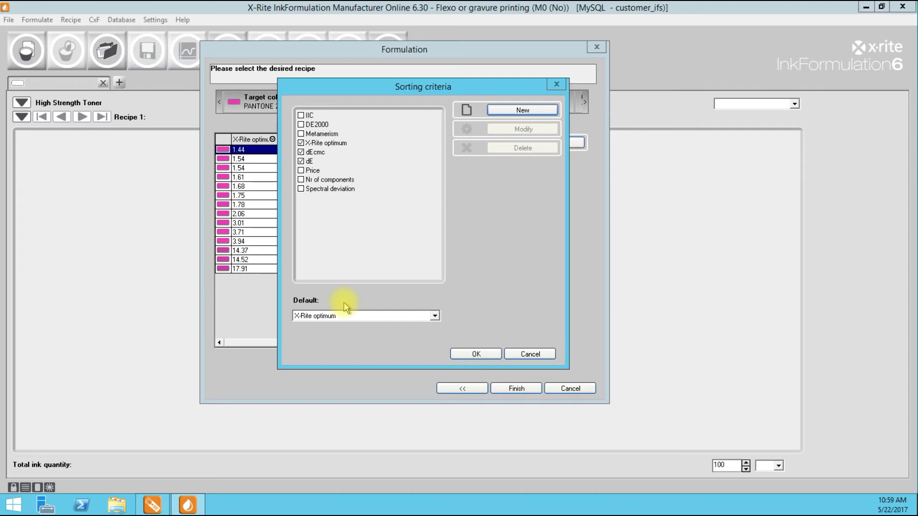
left_click(435, 316)
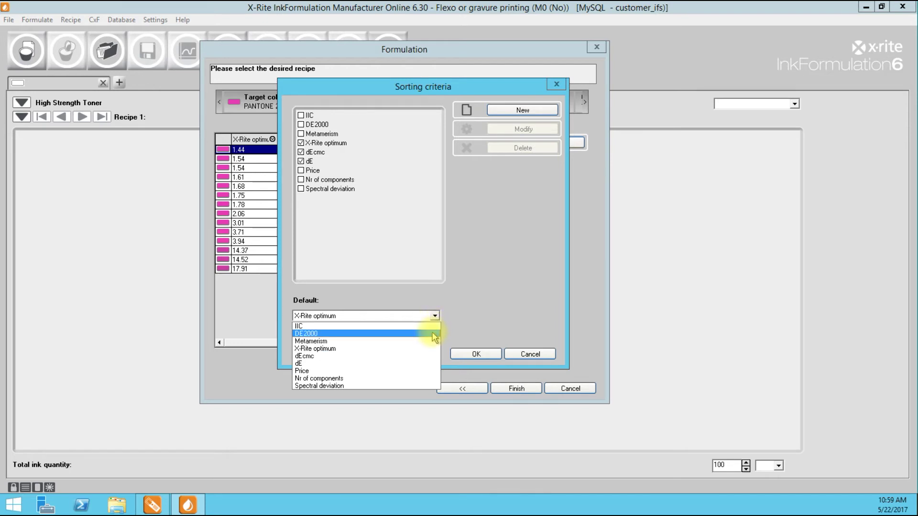
left_click(423, 356)
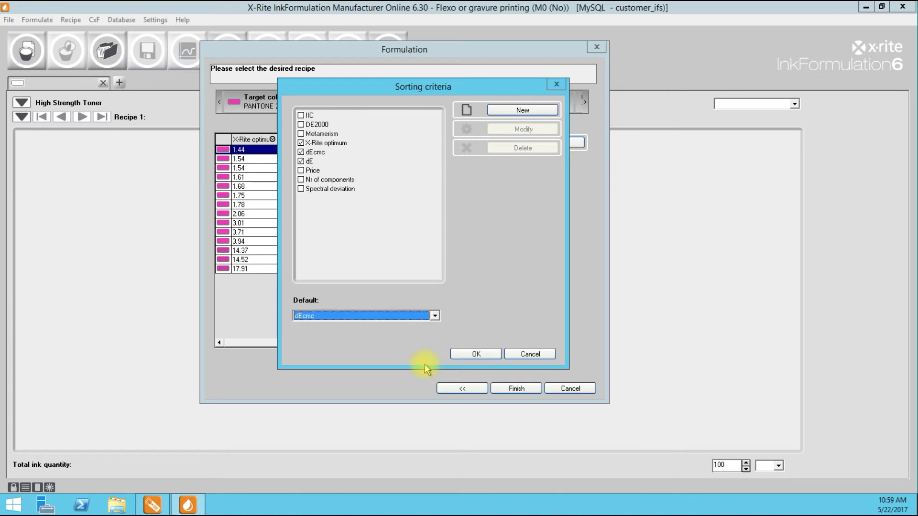
left_click(436, 316)
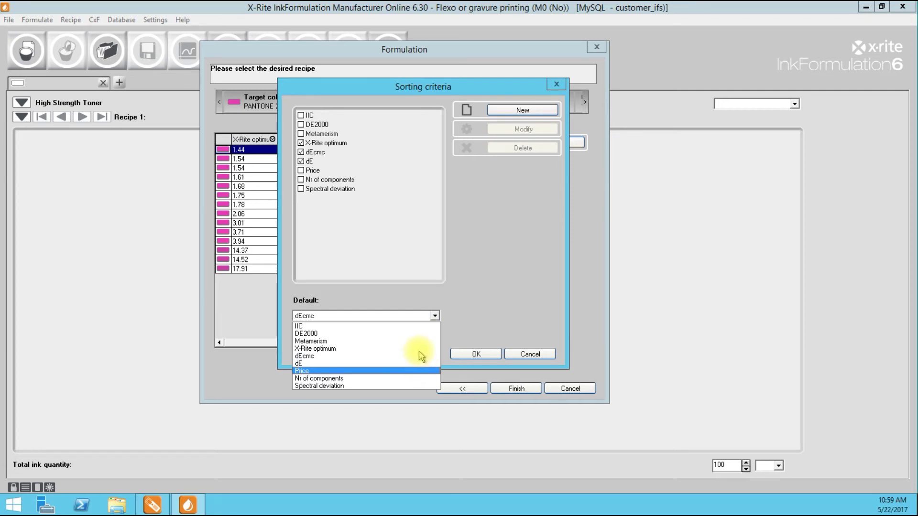
left_click(475, 353)
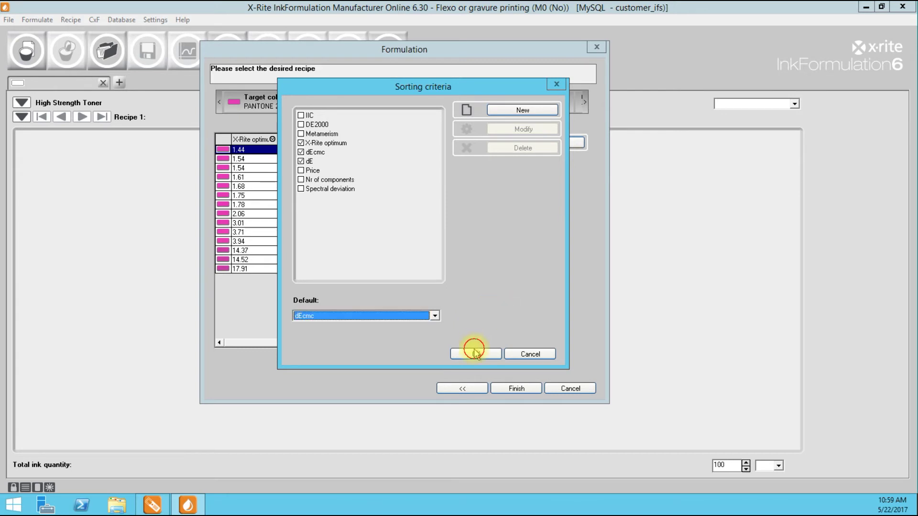
- Finish the formulation with the first recipe in the dEcmc-sorted list selected
left_click_drag(398, 52, 412, 55)
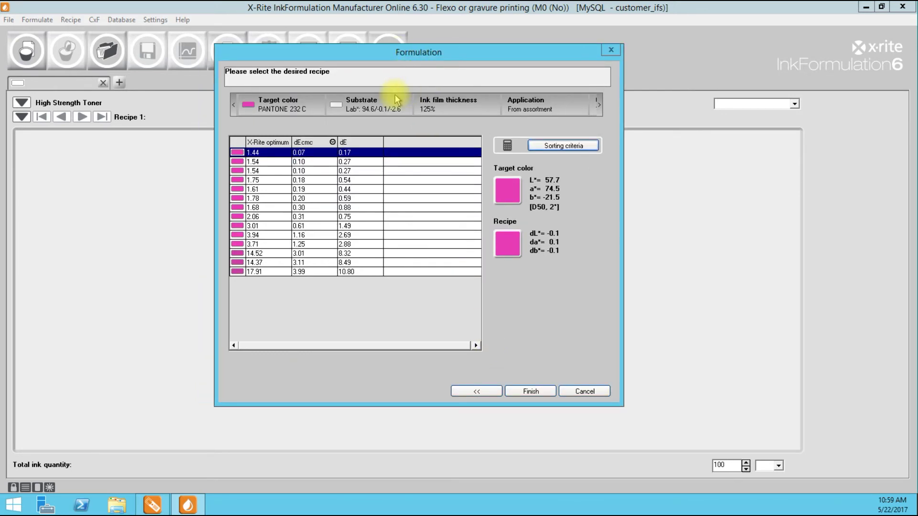
left_click_drag(284, 57, 284, 54)
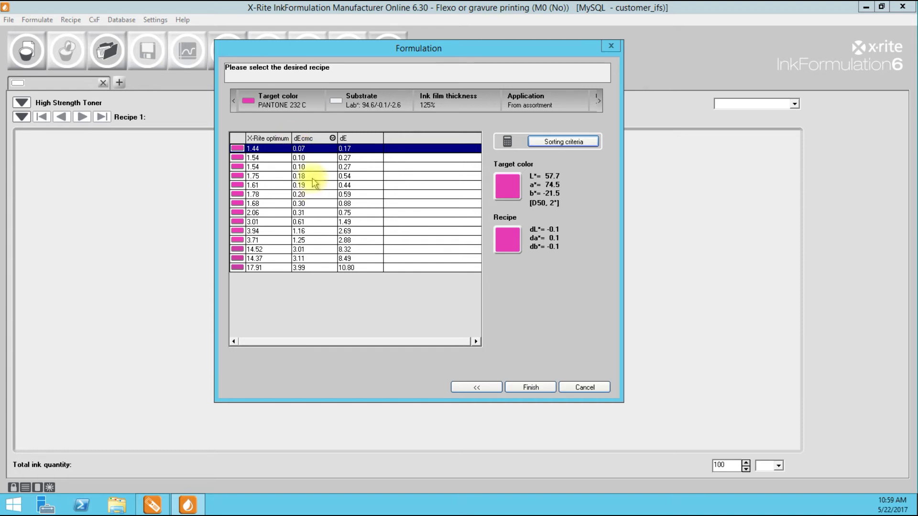
left_click(531, 387)
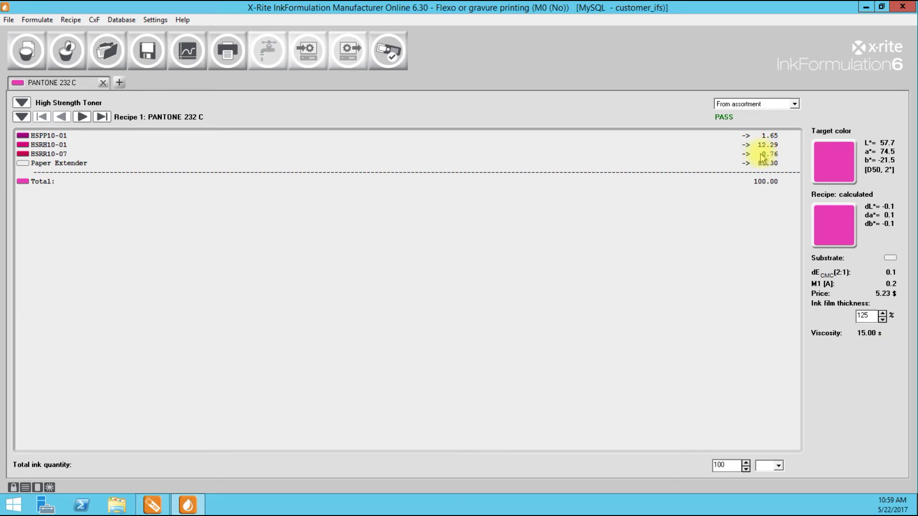
- Browse the calculated PANTONE 232 C recipes up to Recipe 4 and return to Recipe 1
left_click(82, 117)
left_click(83, 117)
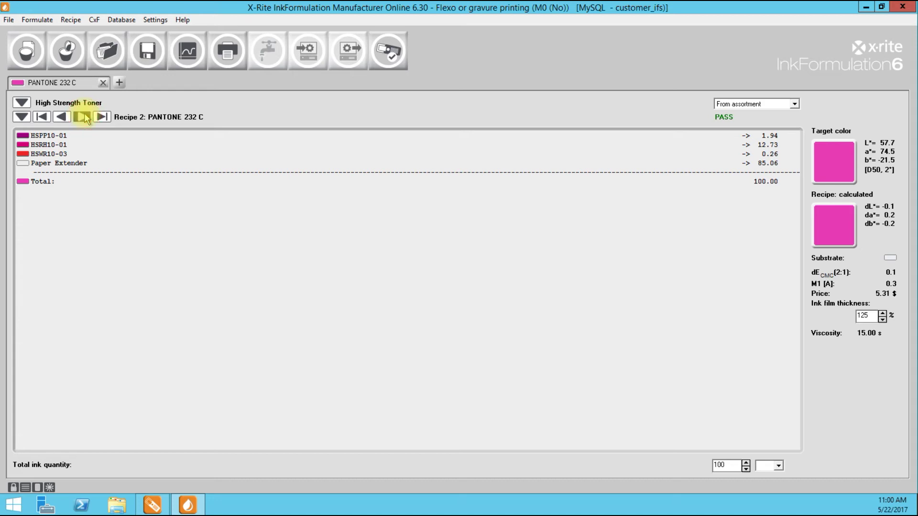
left_click(84, 116)
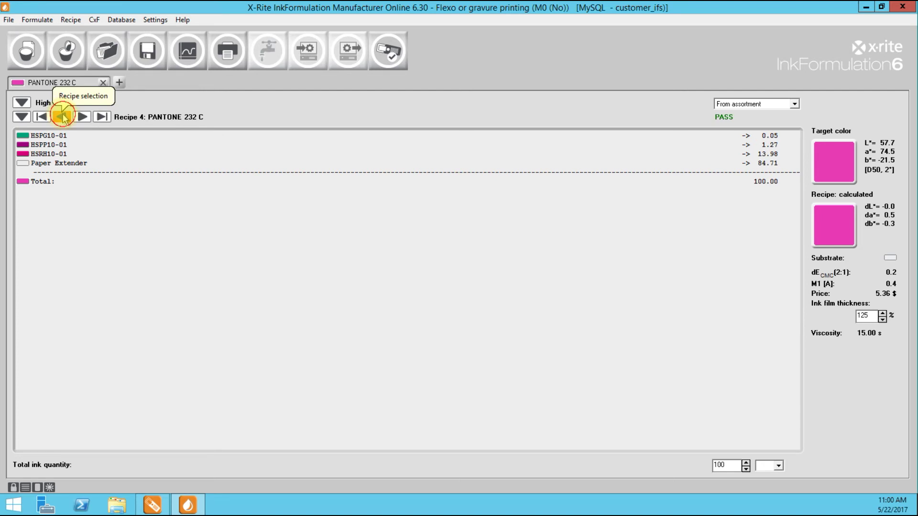
left_click(63, 117)
left_click(63, 117)
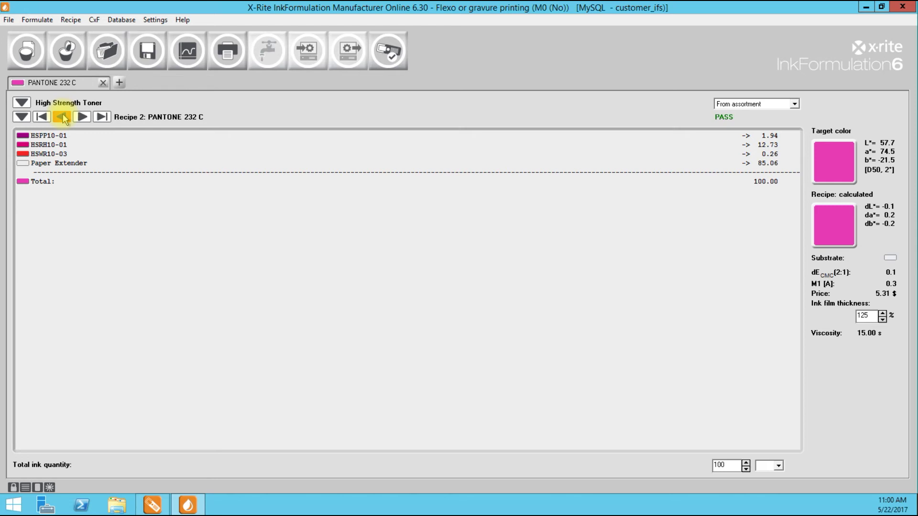
left_click(63, 117)
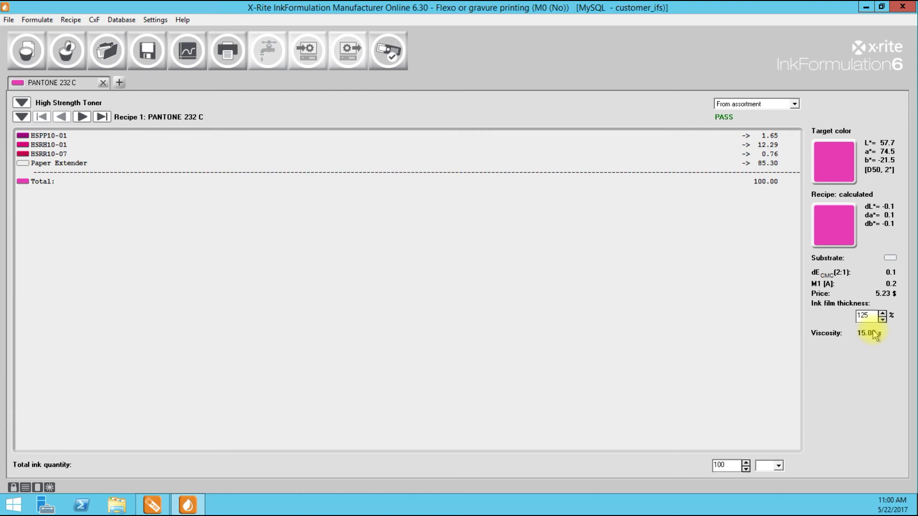
- Save the calculated recipe as PANTONE 232 C in the Starting Formulas working folder for user group RootDAG
left_click(223, 56)
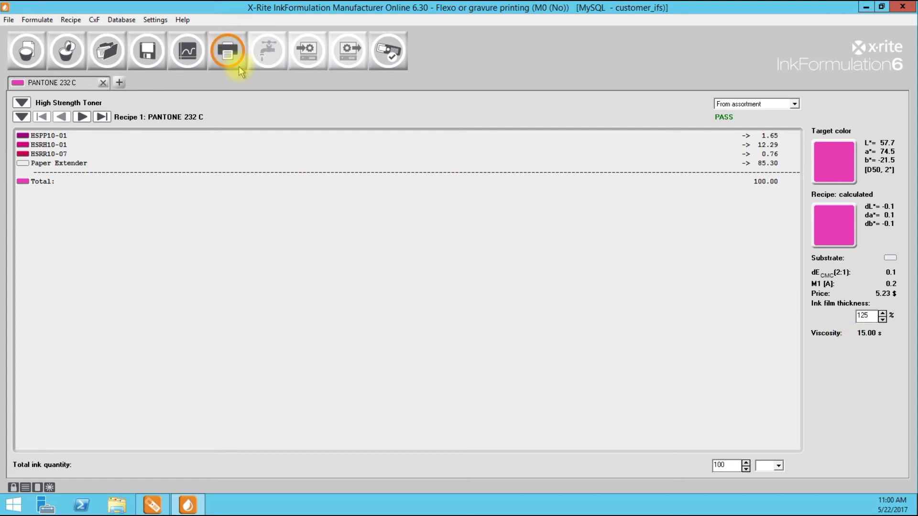
left_click(145, 63)
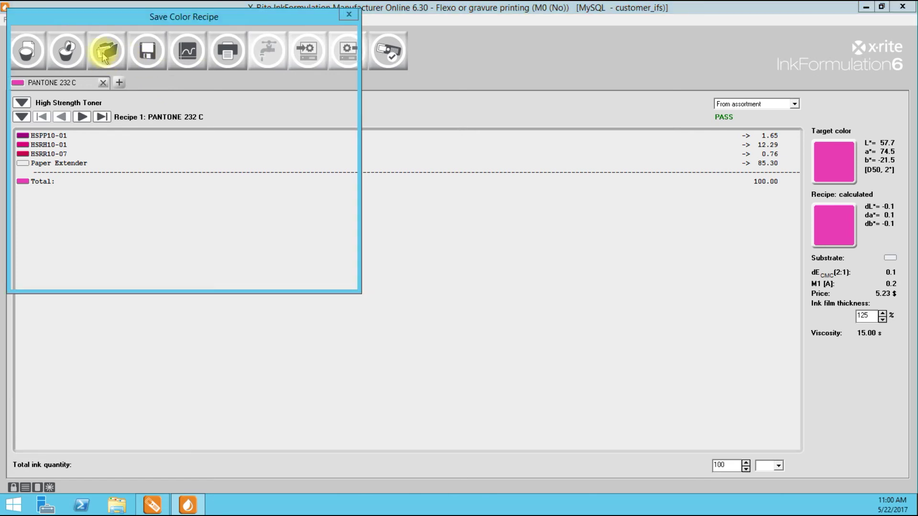
left_click_drag(131, 15, 243, 45)
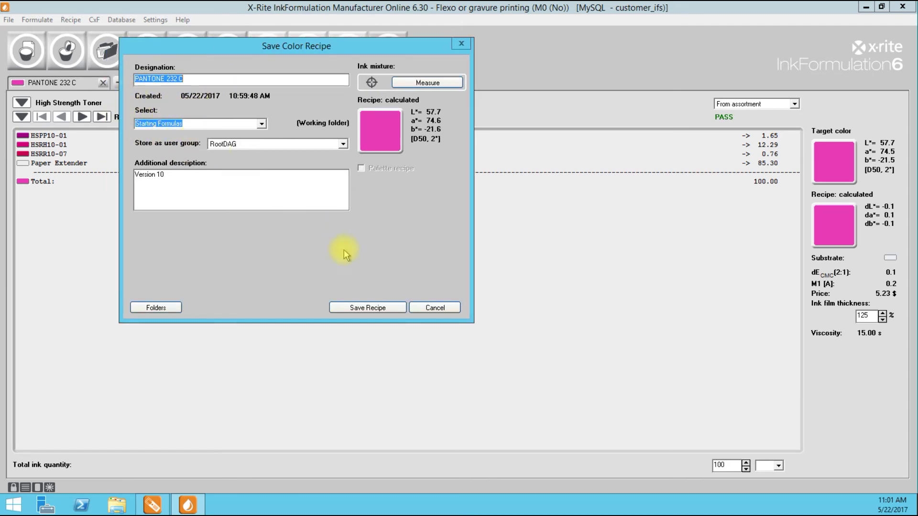
left_click(357, 308)
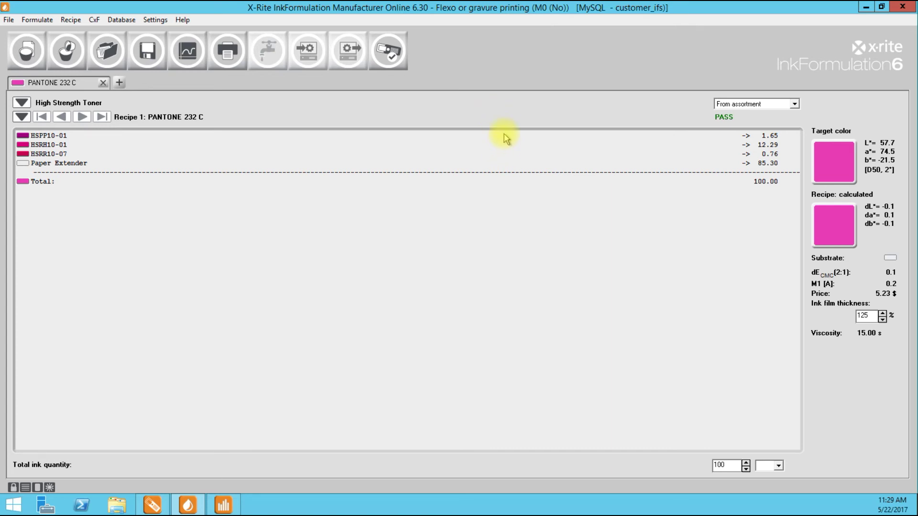
- Set the total ink quantity of the PANTONE 232 C recipe to 8 lb
left_click(736, 465)
double_click(721, 465)
type("8")
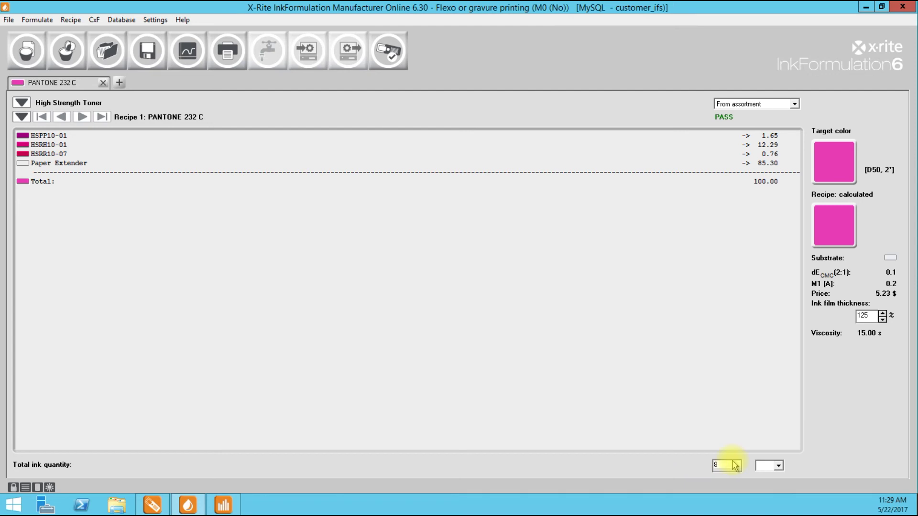
key("Tab")
left_click(778, 466)
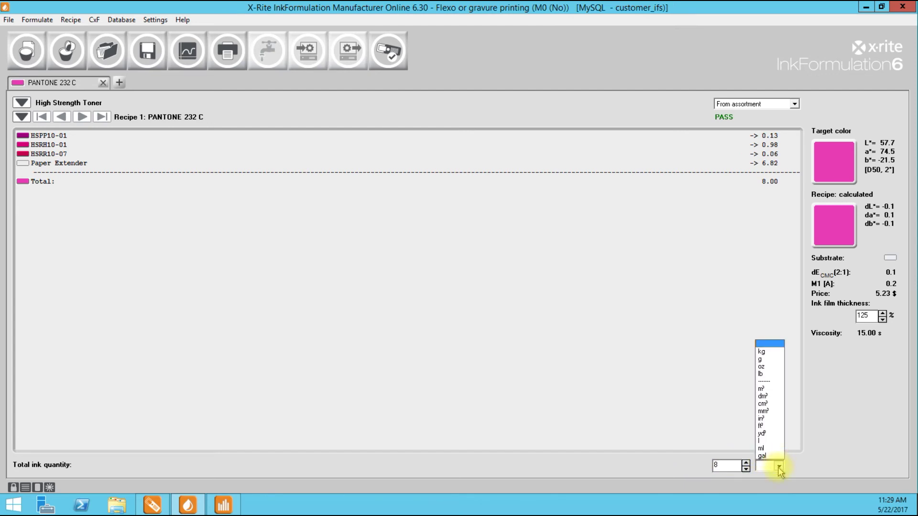
left_click(765, 374)
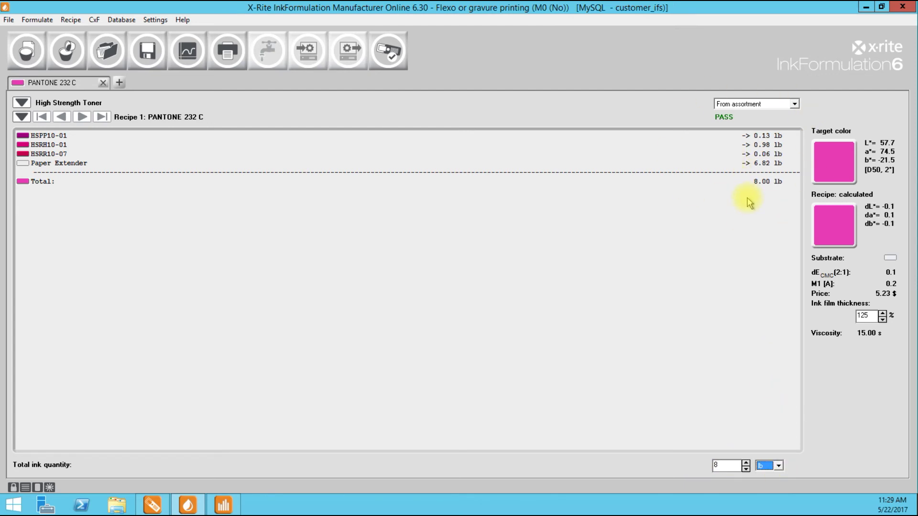
- Set the total ink quantity back to 100 with no unit
double_click(727, 465)
type("100")
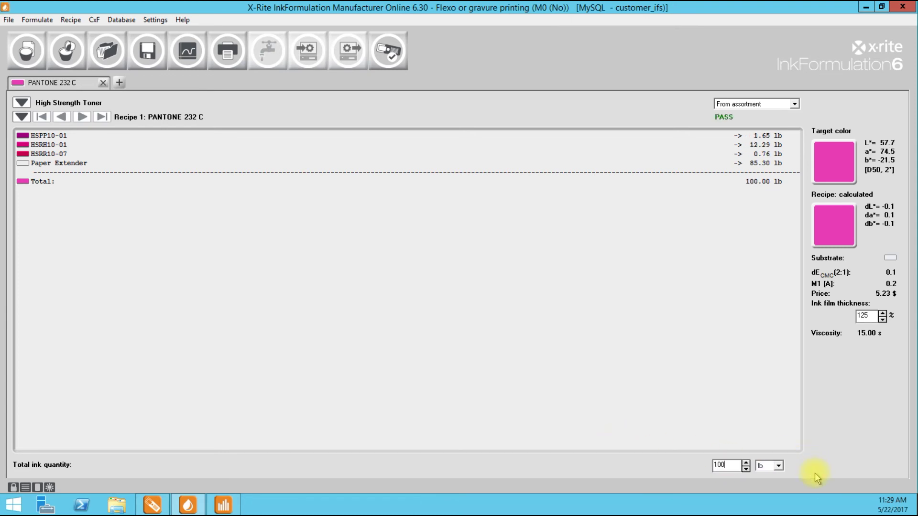
left_click(779, 466)
left_click(763, 340)
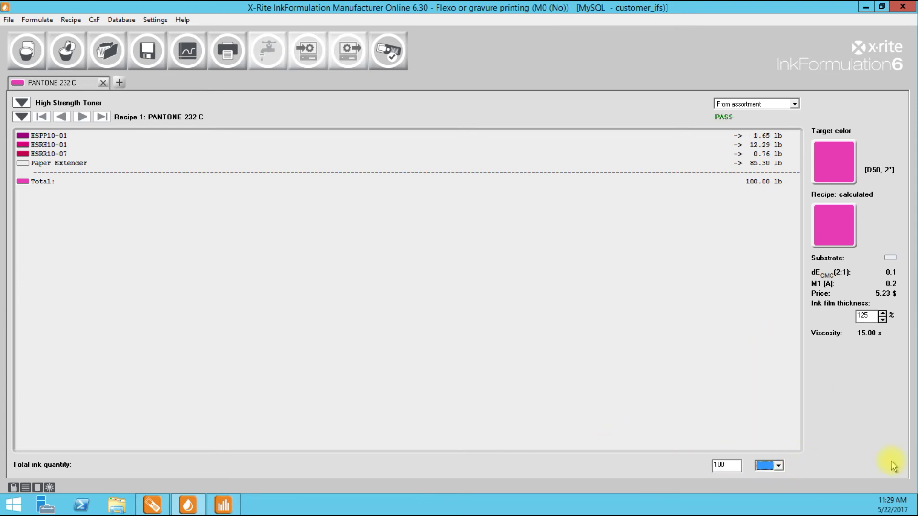
left_click(841, 424)
left_click(311, 94)
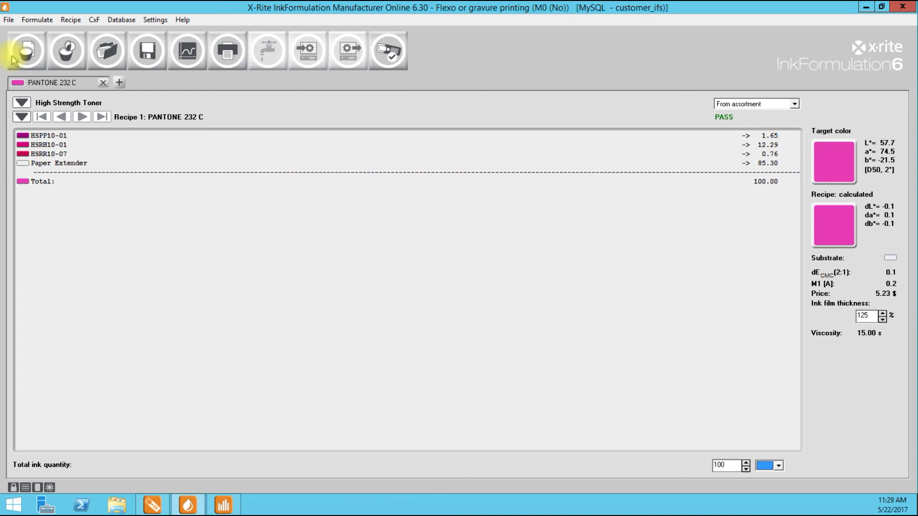
- Calculate a correction of the PANTONE 232 C recipe with colorants HSRR10-07, HSRH10-01 and HSPP10-01, and accept it for a basic recipe amount of 100
left_click(70, 59)
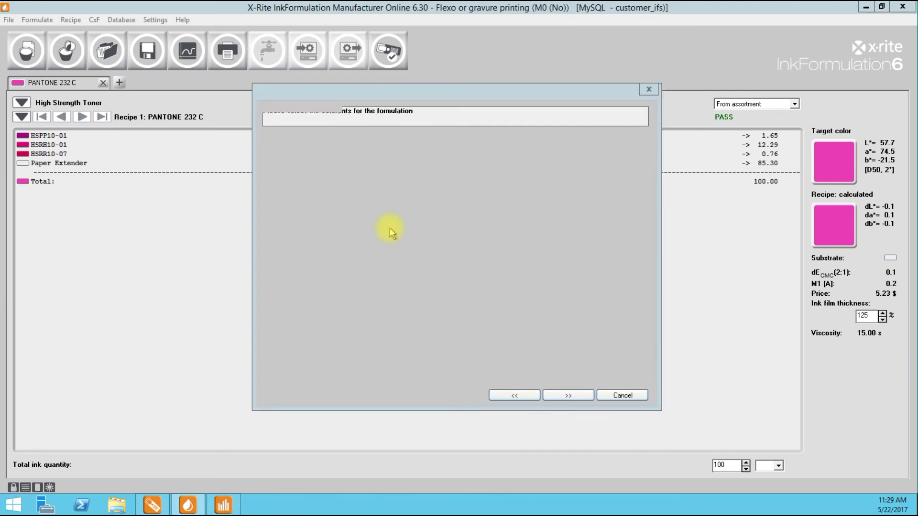
left_click(444, 91)
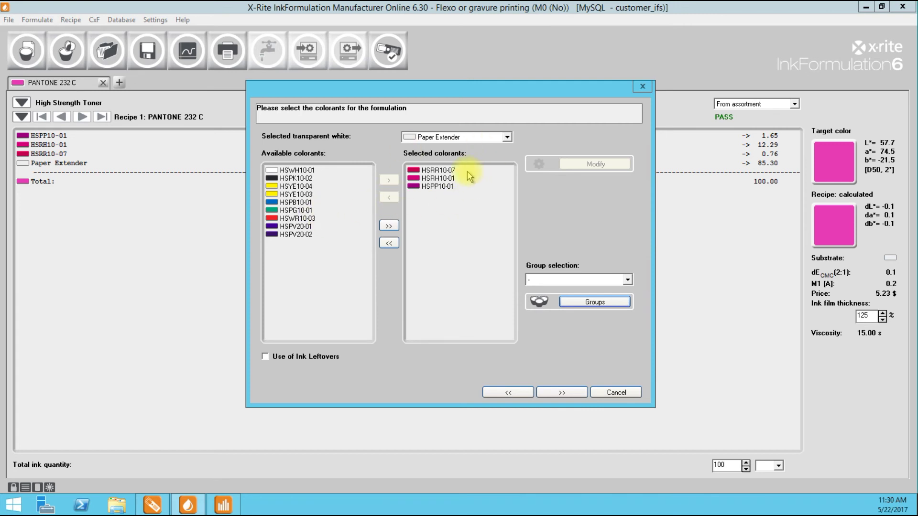
left_click(564, 392)
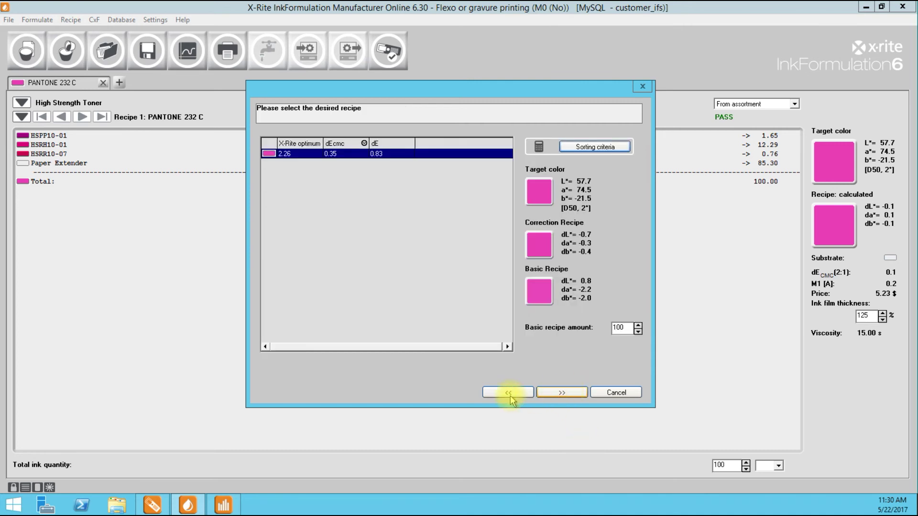
left_click(564, 392)
left_click(564, 392)
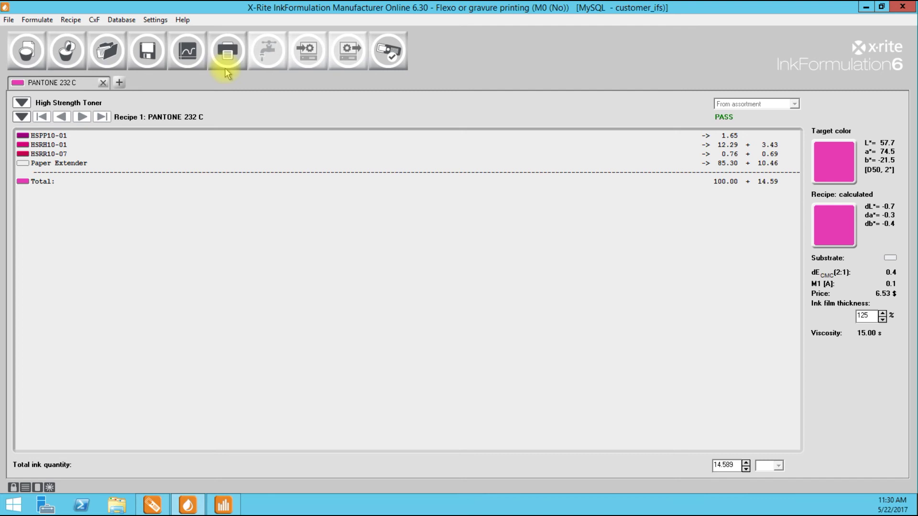
- Check the recipe correction mode and its maximum in the formulation settings, and close them
left_click(155, 20)
left_click(133, 45)
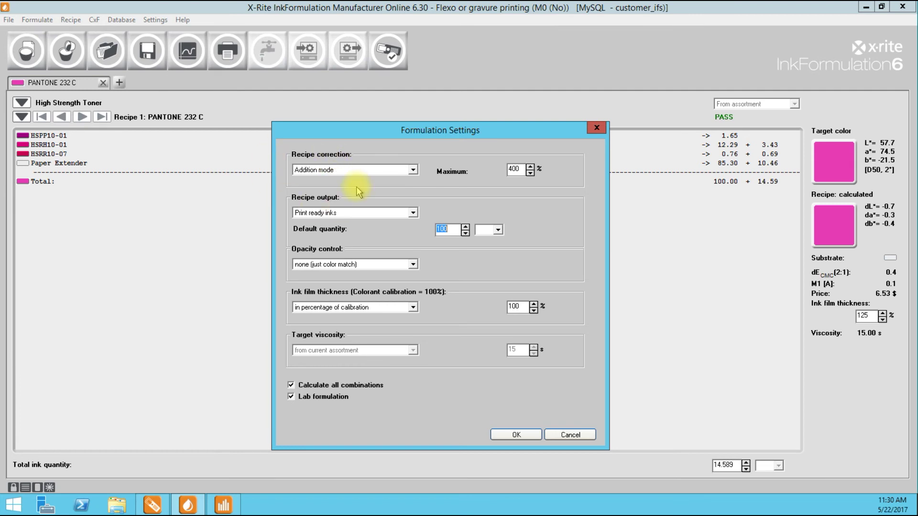
left_click_drag(409, 137, 394, 136)
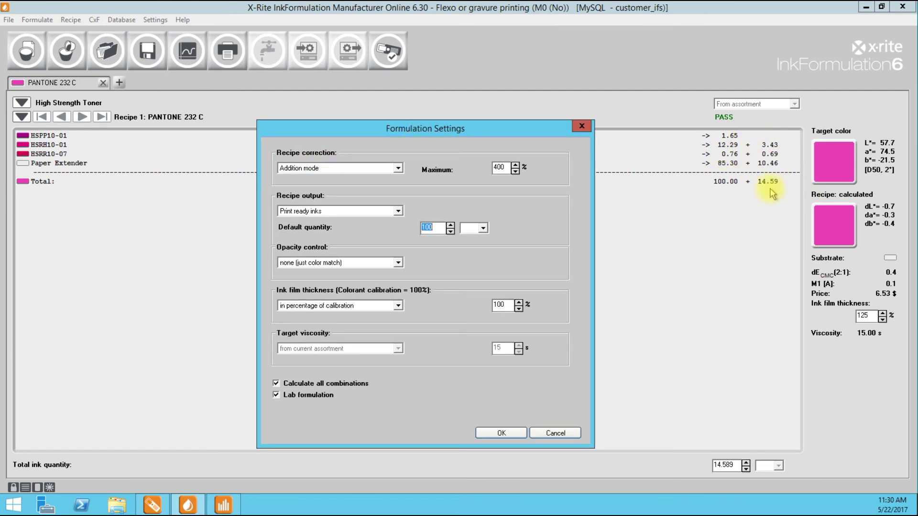
left_click(505, 432)
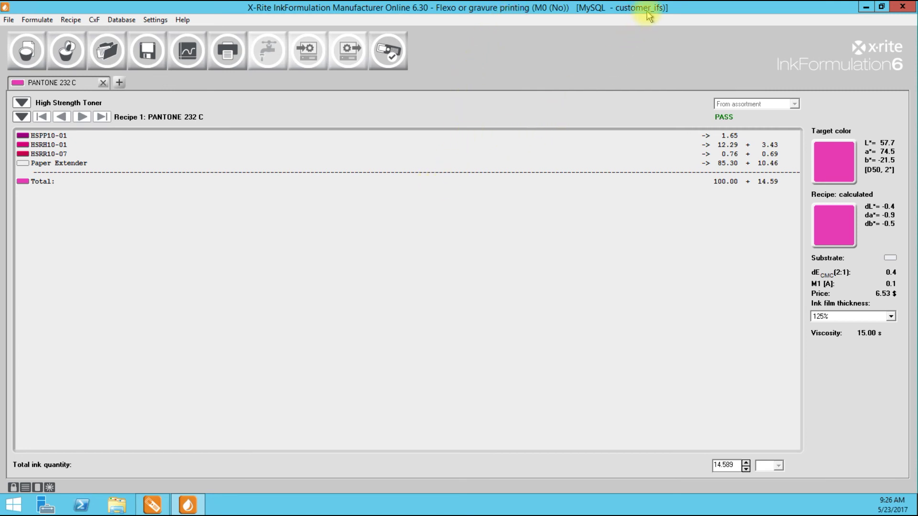
- Launch X-Rite ColorQuality from the desktop and sign in with the account password
left_click_drag(521, 7, 513, 197)
double_click(469, 86)
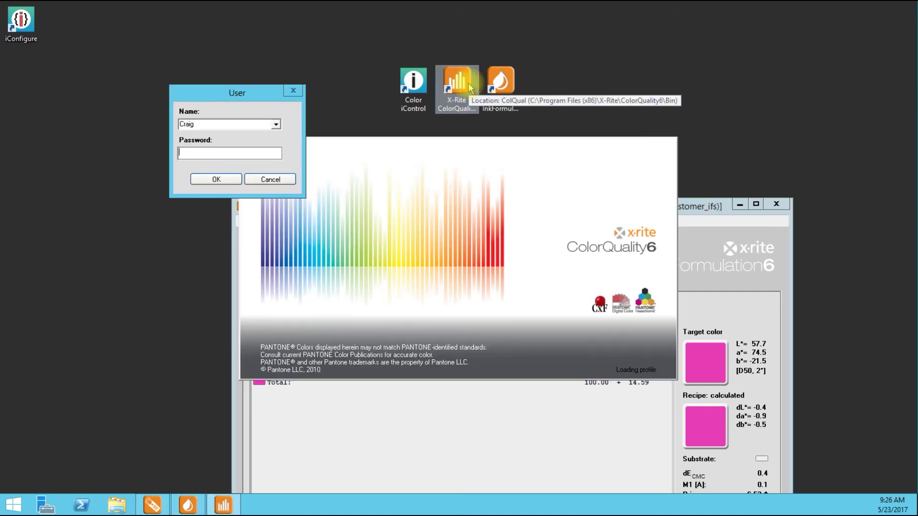
type("************")
key("Return")
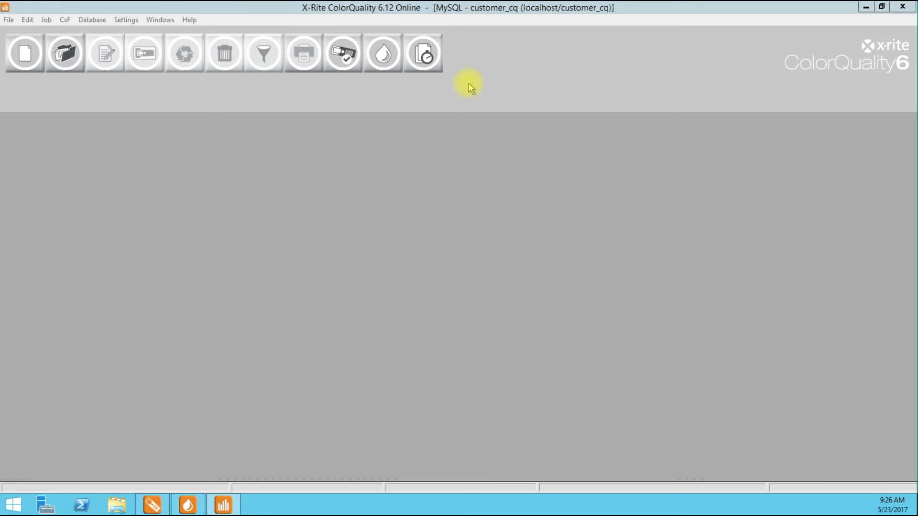
- Start a Quick compare under D50, 2°, Status T, M0 with PANTONE 232 C from the PANTONE Solid Coated library as reference
left_click(426, 61)
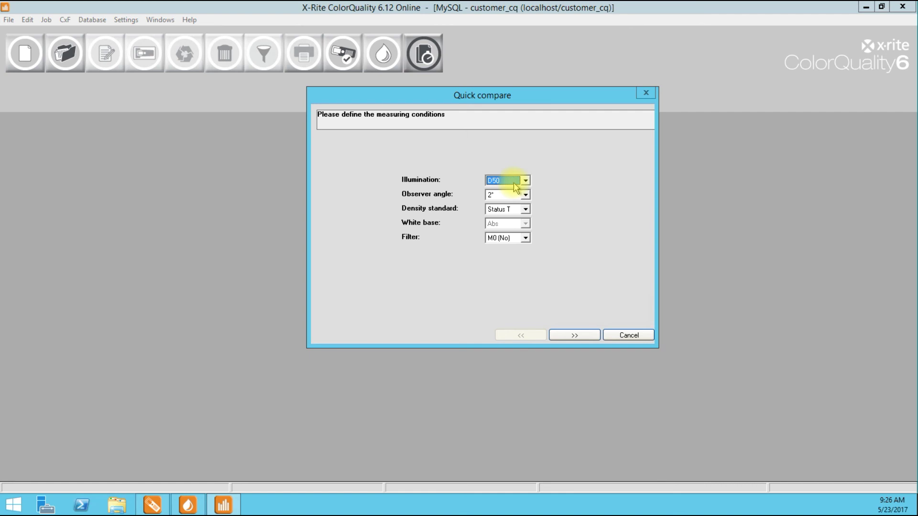
left_click(573, 334)
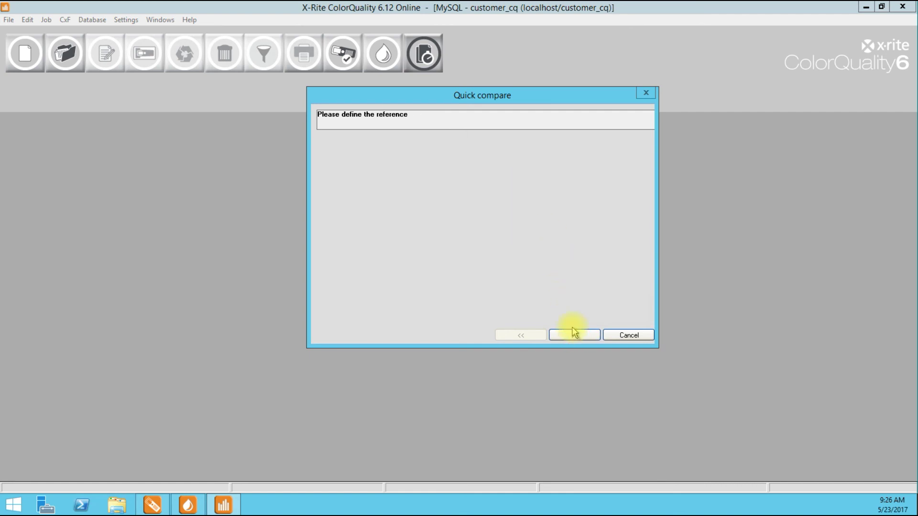
left_click_drag(487, 98, 482, 100)
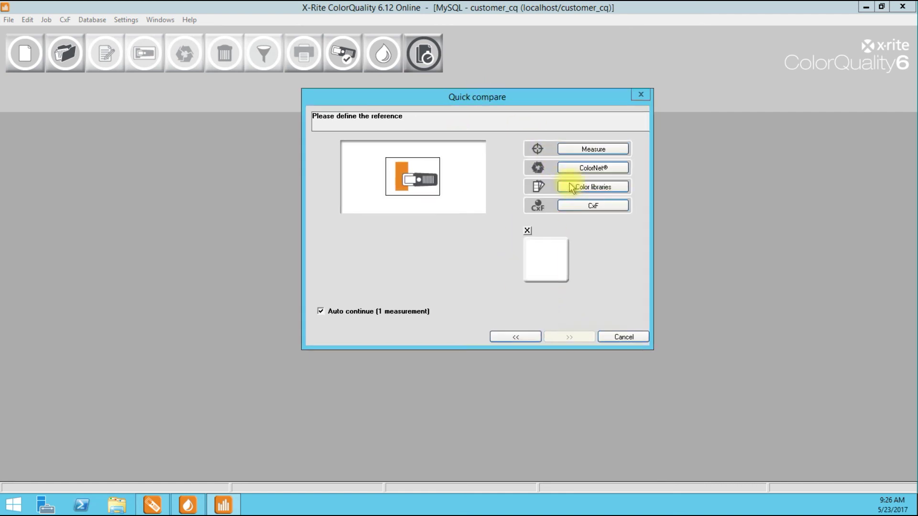
left_click(571, 187)
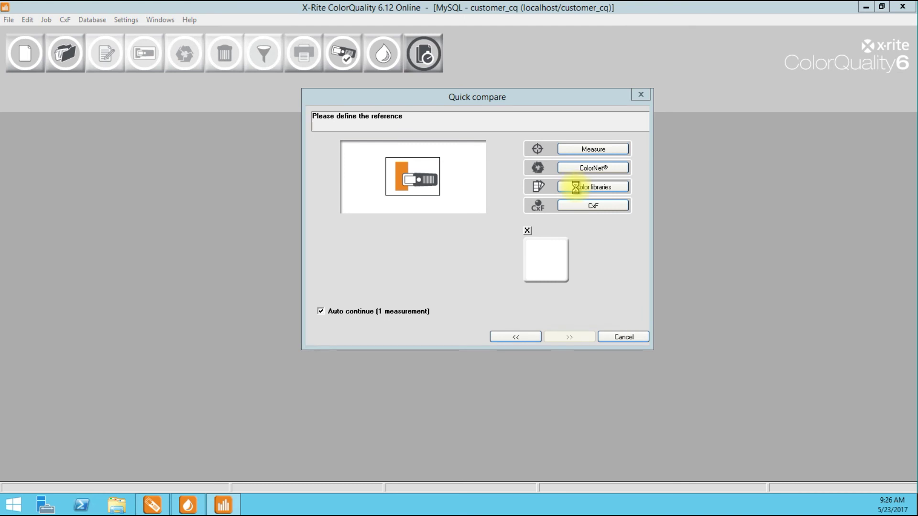
left_click(382, 150)
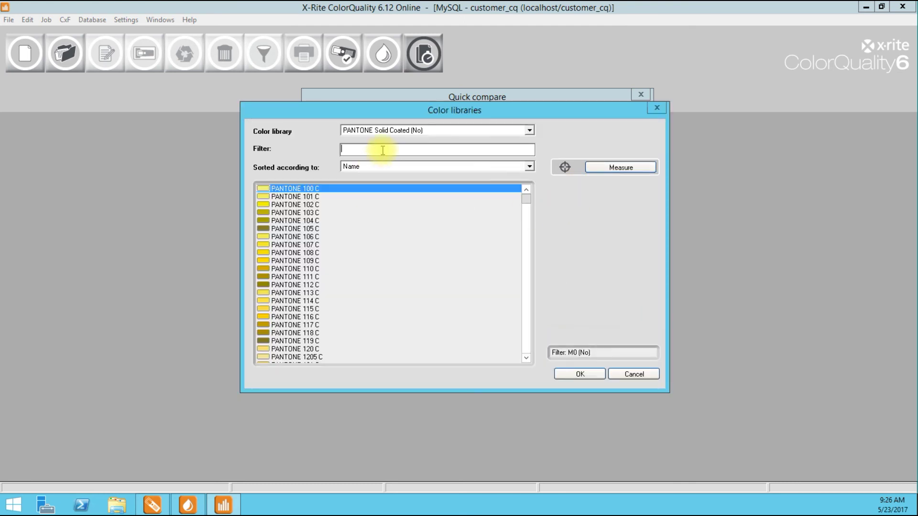
type("232")
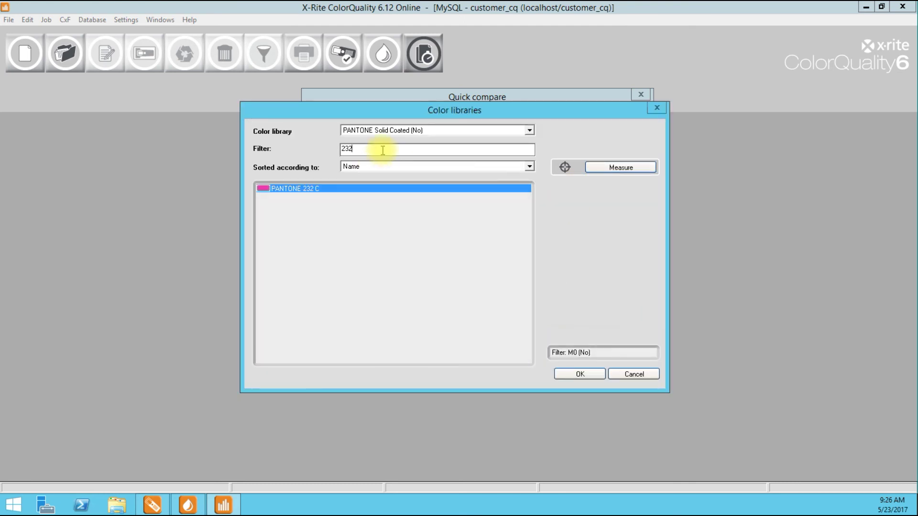
left_click(598, 375)
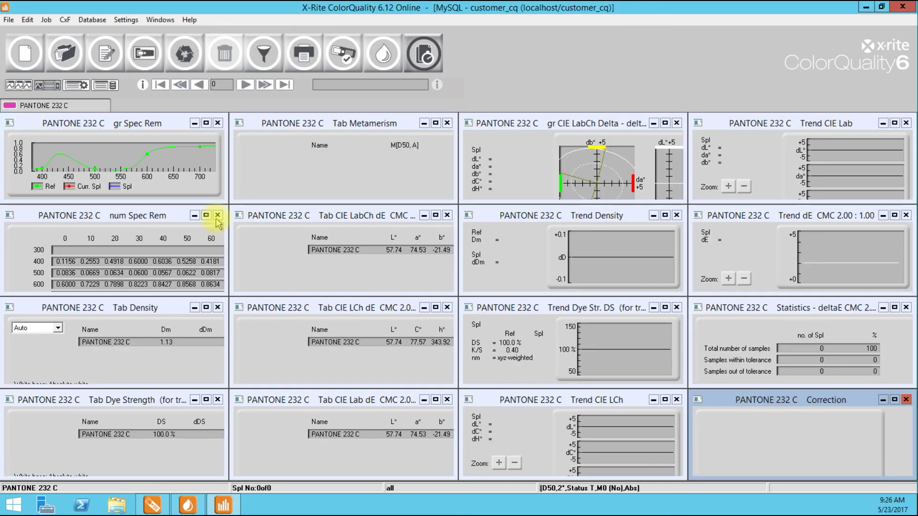
- Limit the active displays to gr CIE LabCh Delta and gr Spec Rem, and arrange the LabCh Delta window above the spectral curve
left_click(76, 85)
left_click(147, 114)
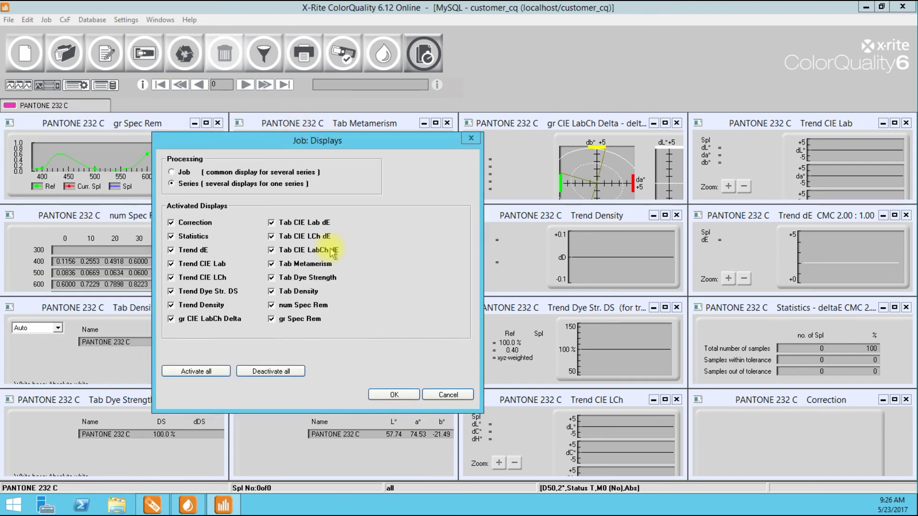
left_click(282, 354)
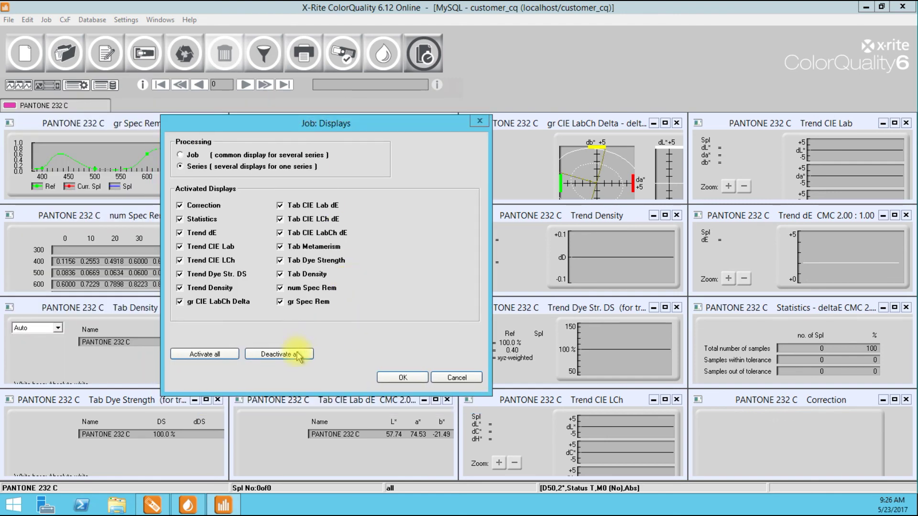
left_click(225, 302)
left_click(301, 301)
left_click(390, 379)
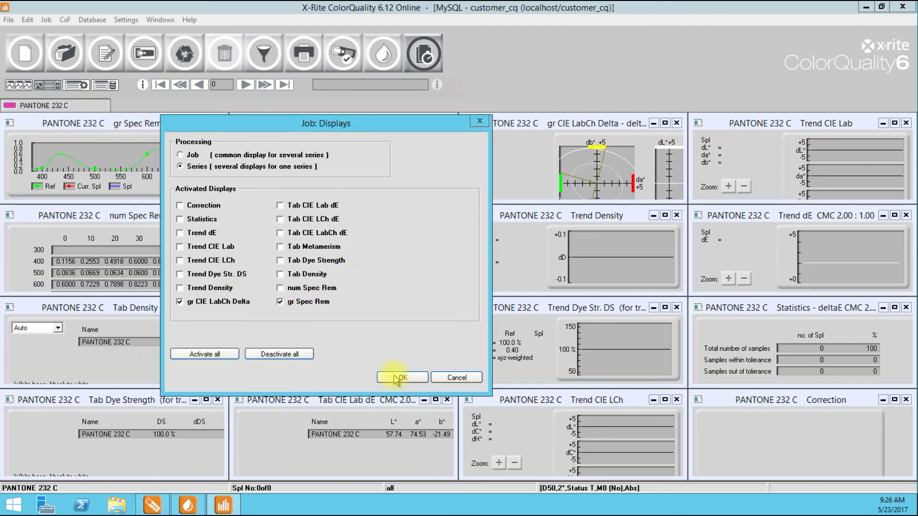
left_click(419, 302)
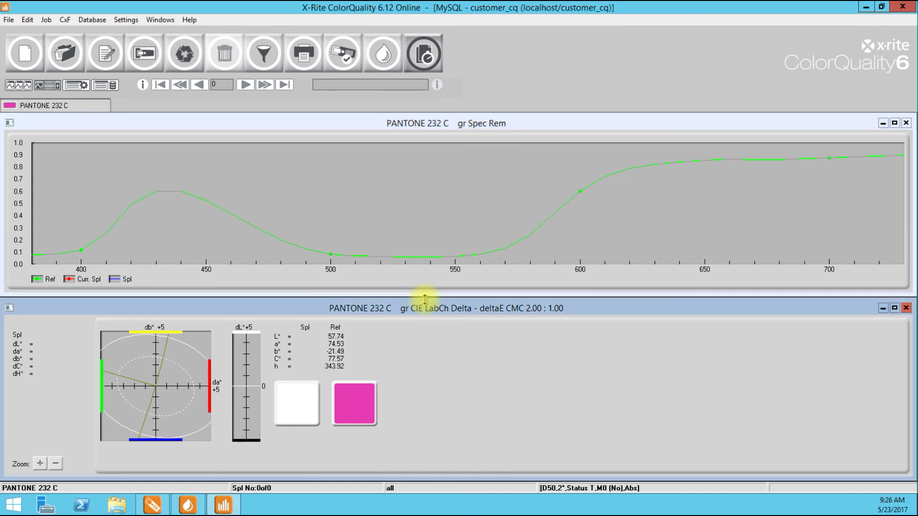
left_click_drag(401, 312, 405, 289)
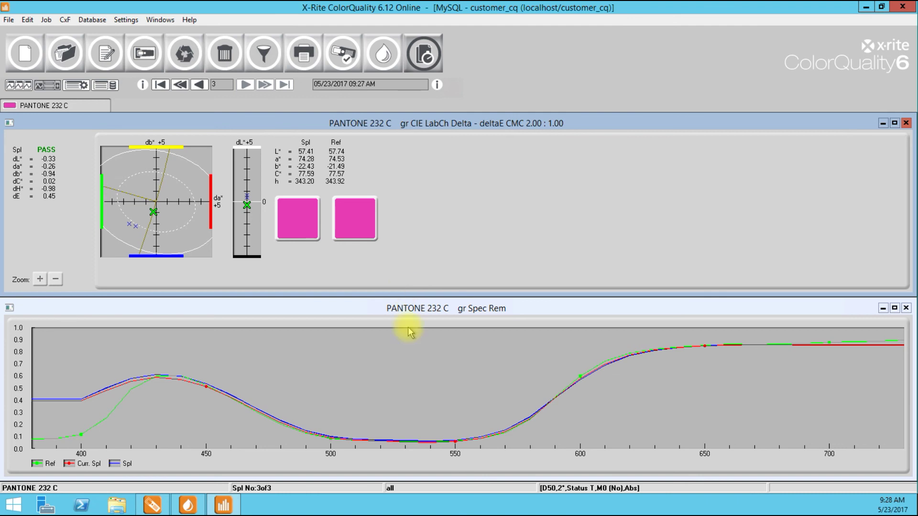
- Switch back to InkFormulation and save the corrected recipe as "PANTONE 232 C +1 Add CT" in the original Starting Formulas folder
left_click(383, 53)
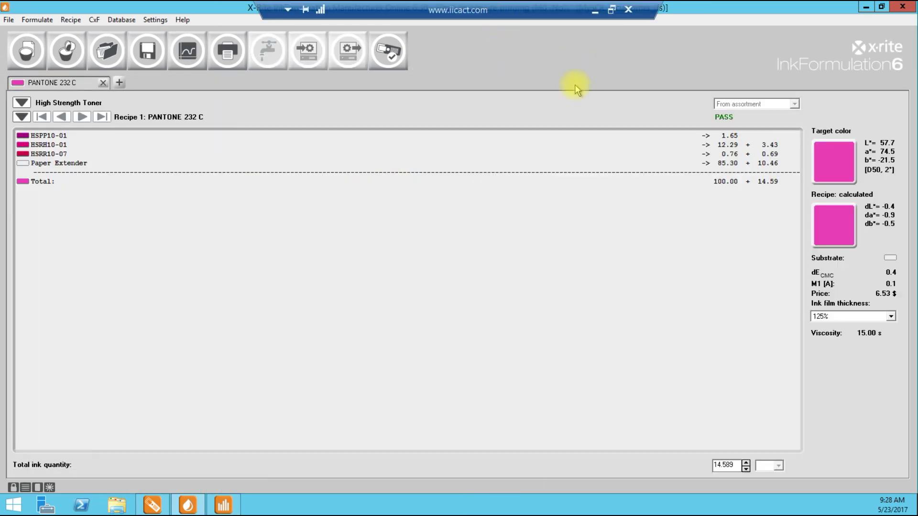
left_click(148, 50)
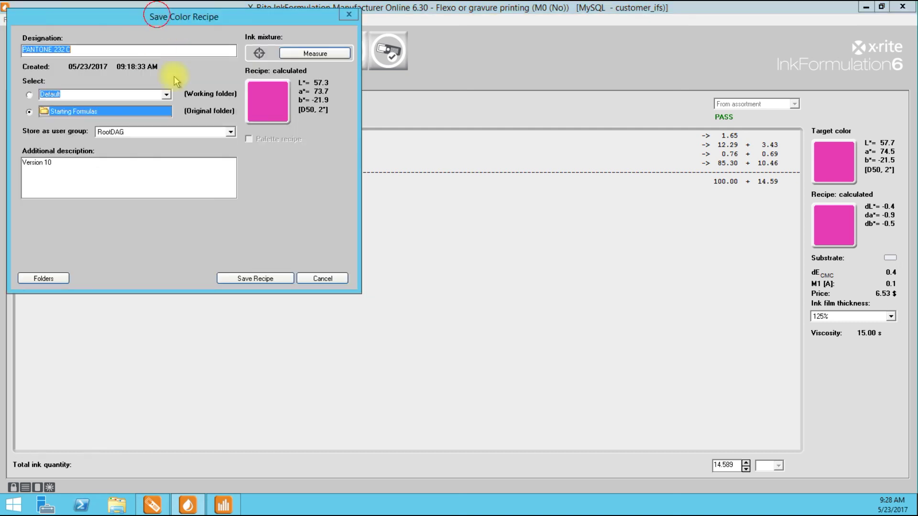
left_click_drag(161, 19, 317, 93)
left_click(246, 123)
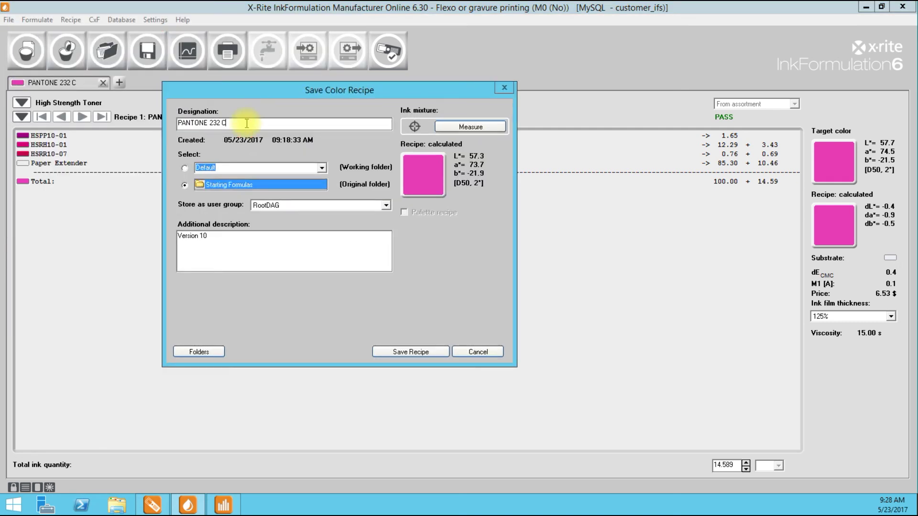
type("+1 Add CT")
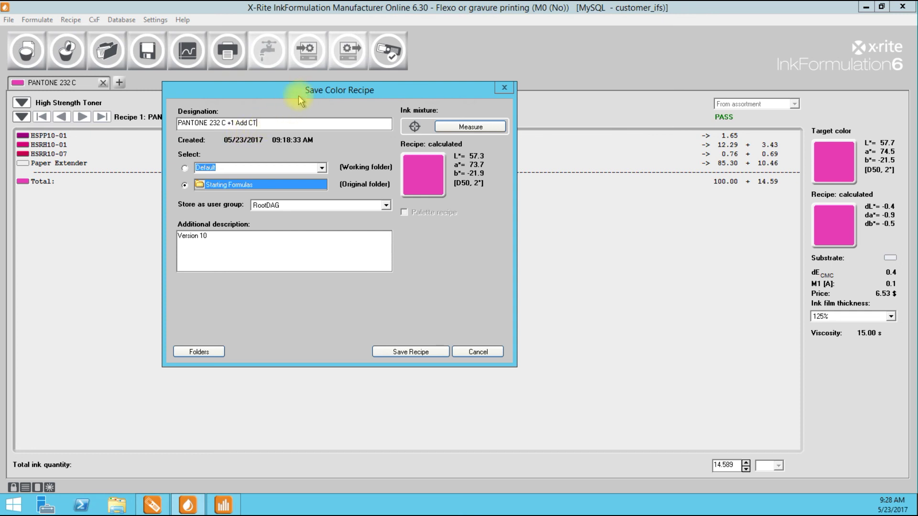
left_click_drag(305, 91, 342, 93)
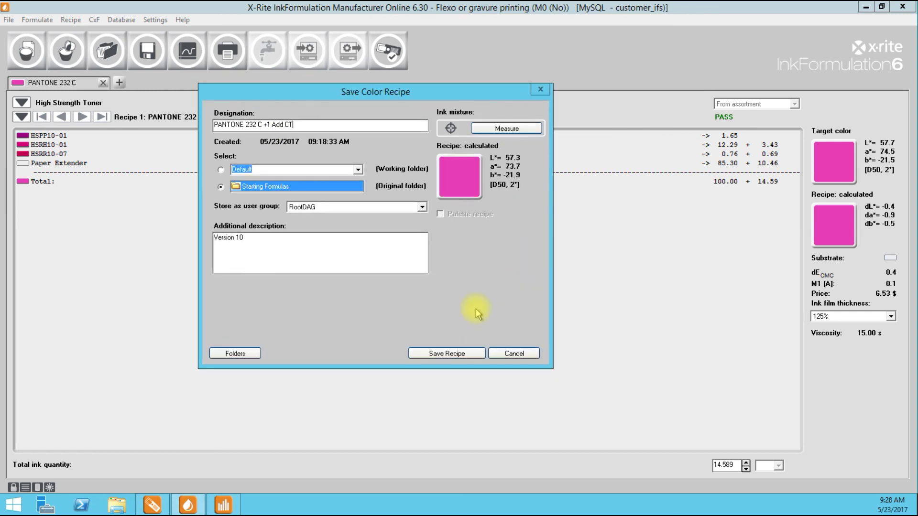
left_click(452, 358)
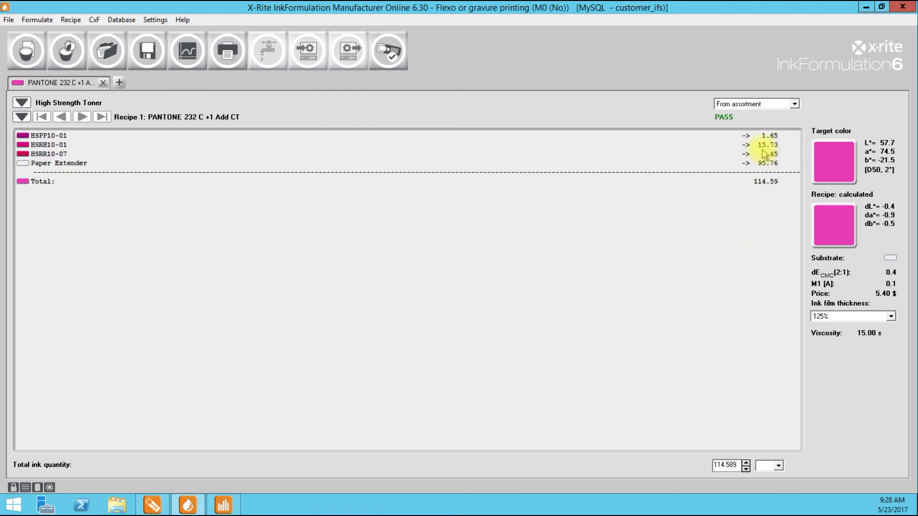
- Set the total ink quantity of the saved corrected recipe to 100
double_click(729, 465)
type("10")
key("Return")
type("0")
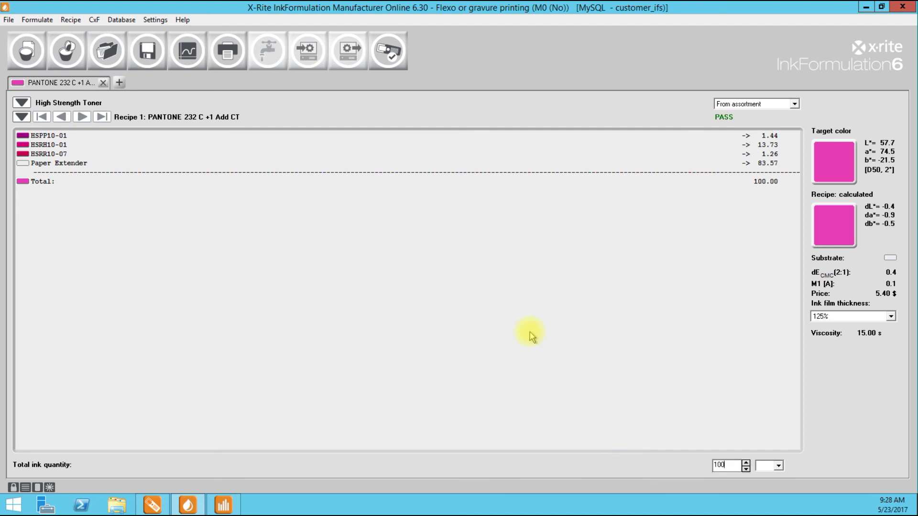